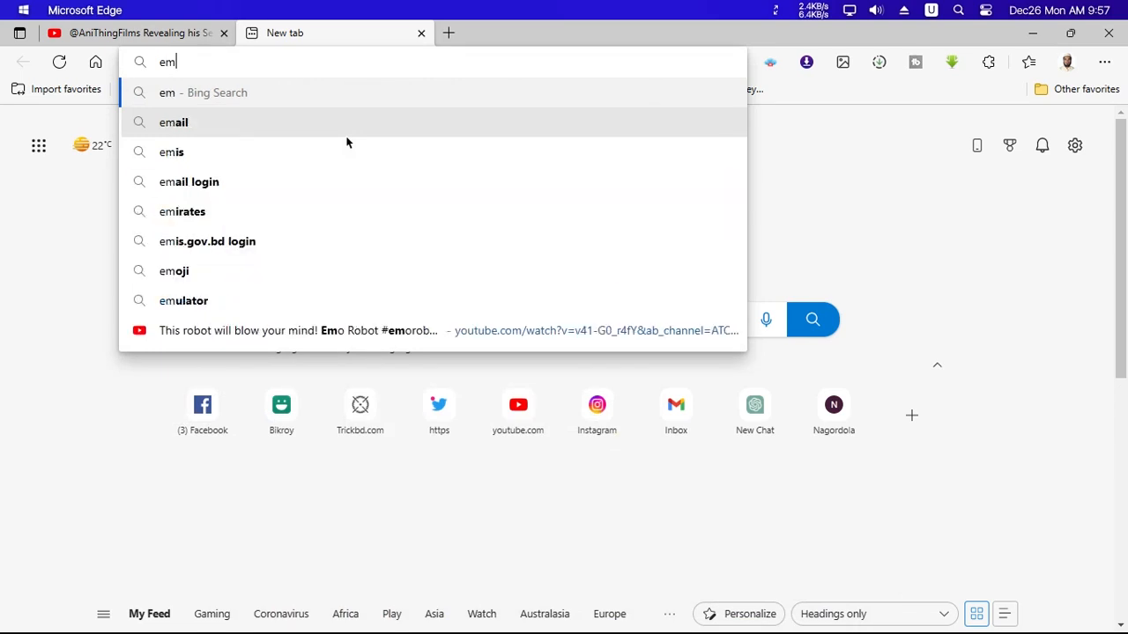
Search the web for "emulator" and dismiss the preview of the Lifewire article
{"action": "left_click", "coordinate": [346, 138]}
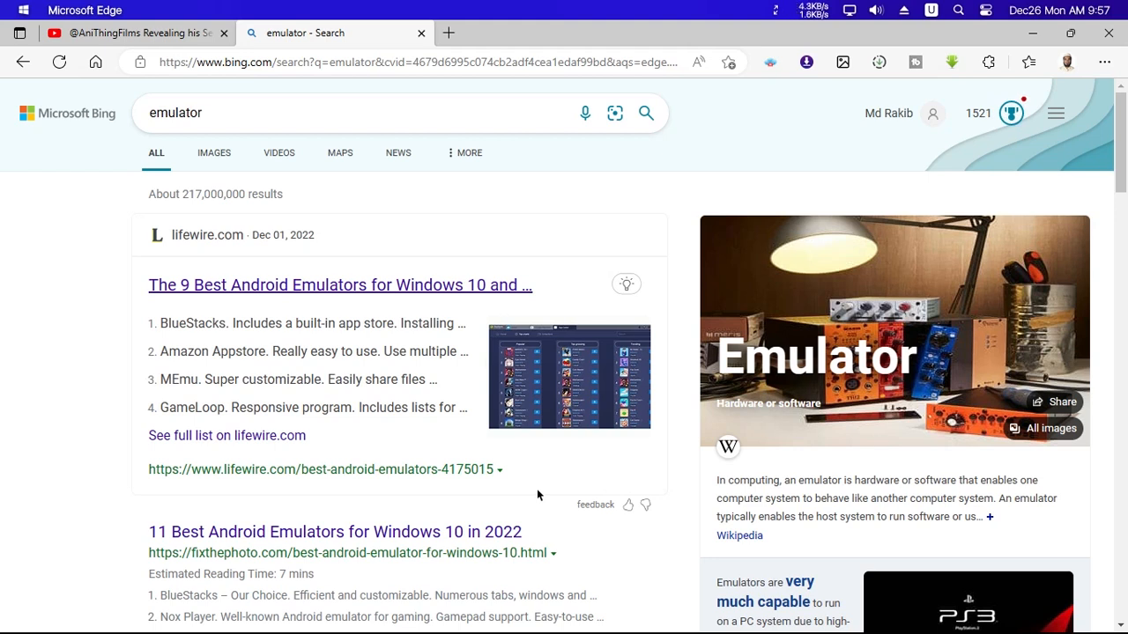
{"action": "mouse_move", "coordinate": [537, 495]}
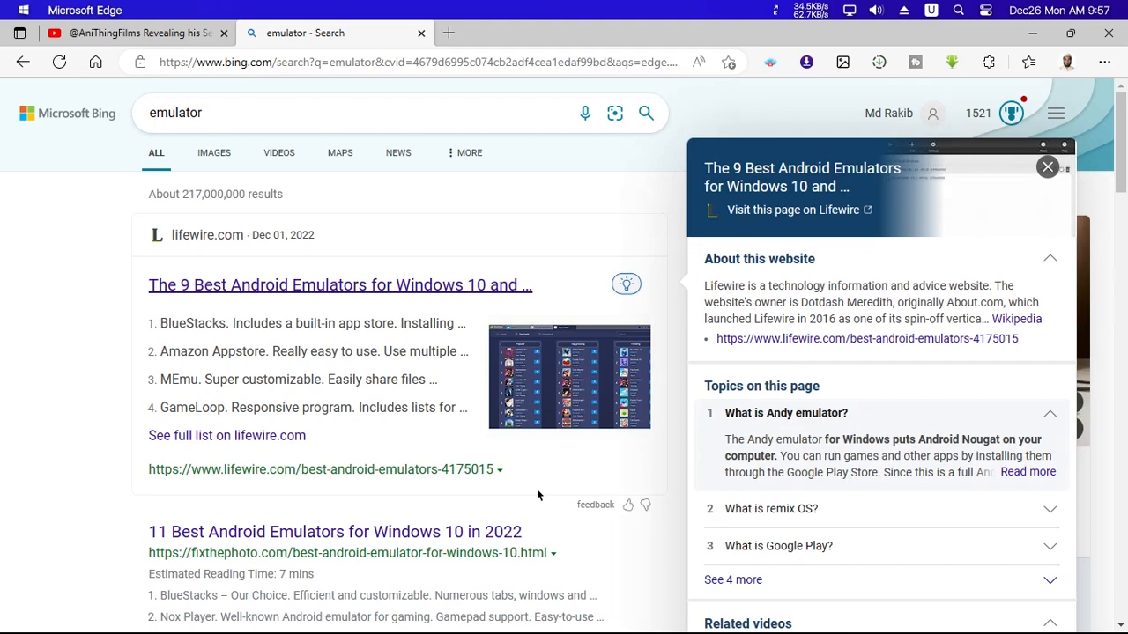
{"action": "left_click", "coordinate": [1047, 167]}
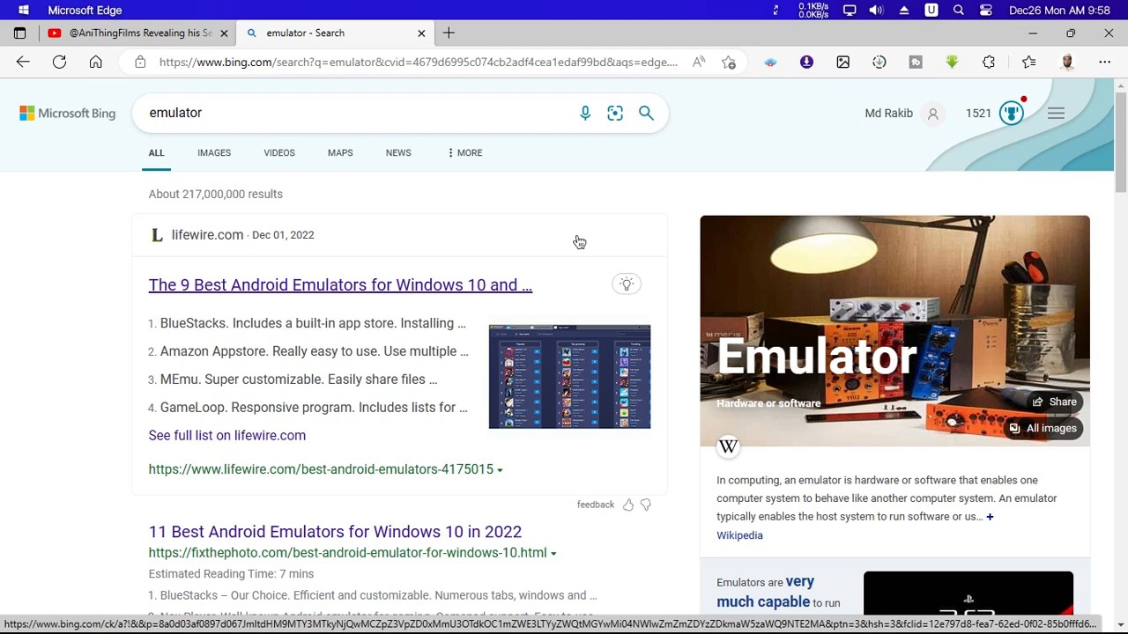
Replace the search query with "bluestacks" and run the search
{"action": "double_click", "coordinate": [286, 126]}
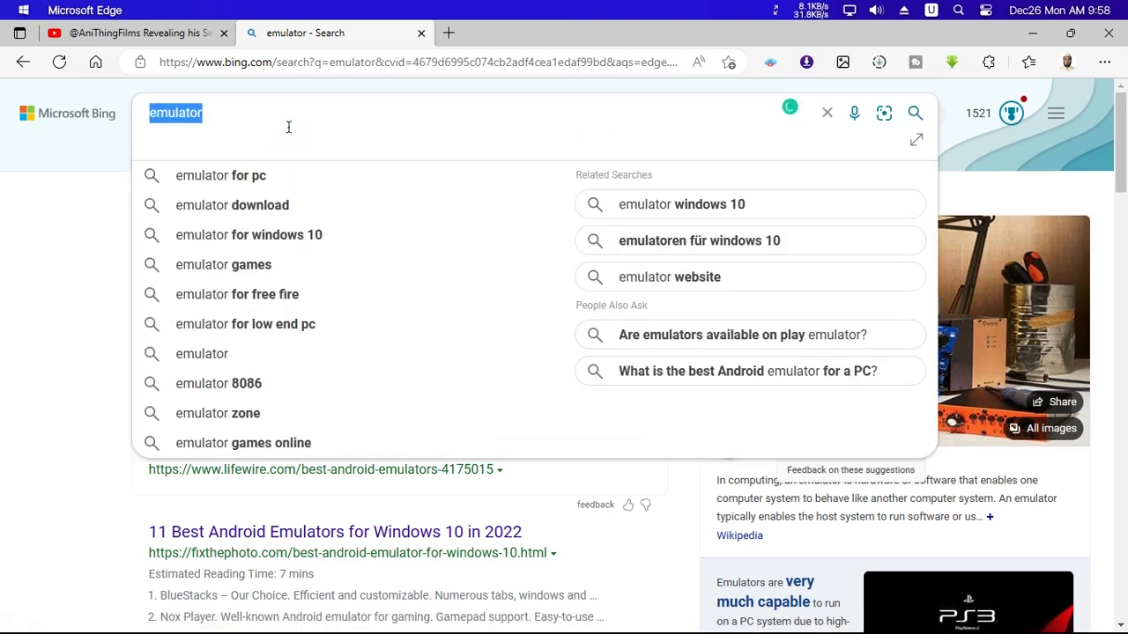
{"action": "type", "text": "blue"}
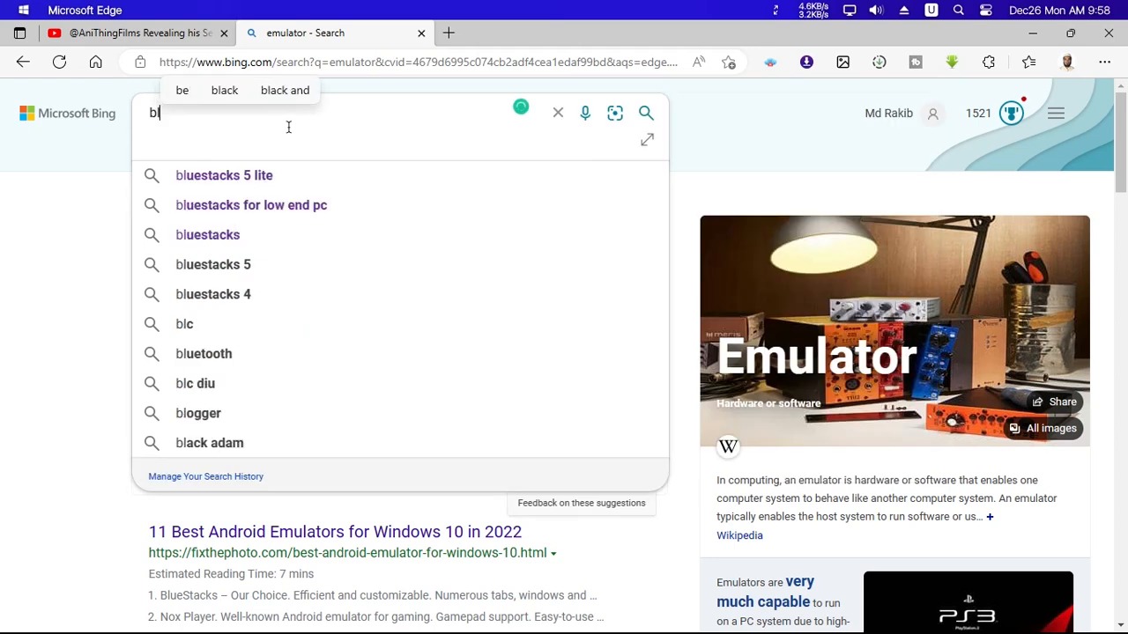
{"action": "key", "text": "Down"}
{"action": "key", "text": "Down"}
{"action": "key", "text": "Down"}
{"action": "key", "text": "Down"}
{"action": "key", "text": "Down"}
{"action": "key", "text": "Down"}
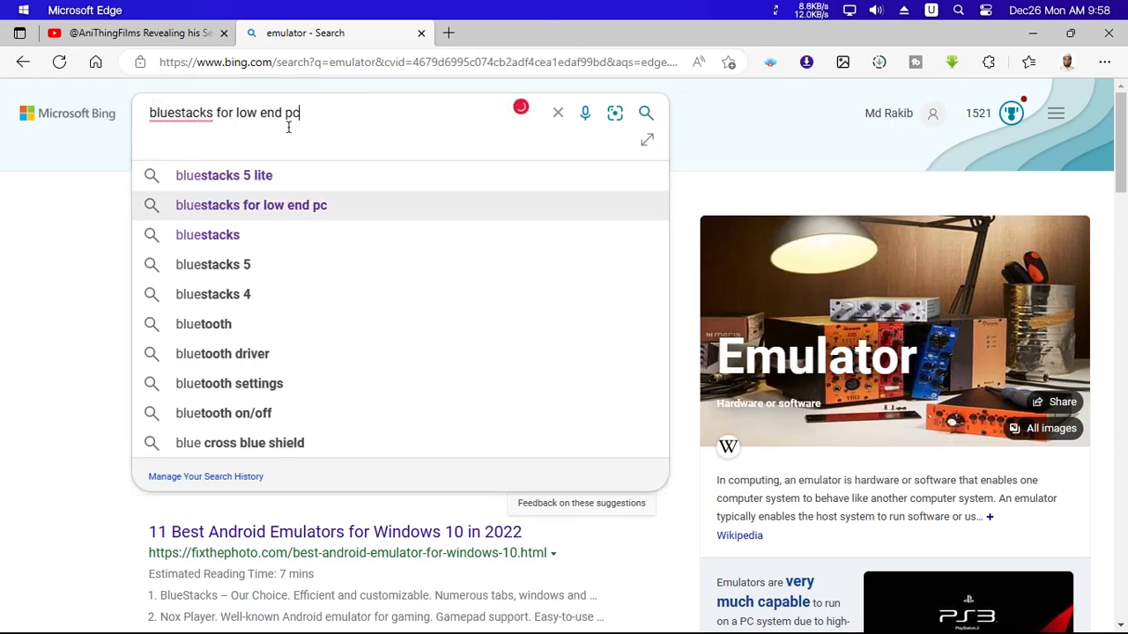
{"action": "key", "text": "Up"}
{"action": "key", "text": "Up"}
{"action": "key", "text": "Up"}
{"action": "key", "text": "Up"}
{"action": "key", "text": "Down"}
{"action": "key", "text": "Return"}
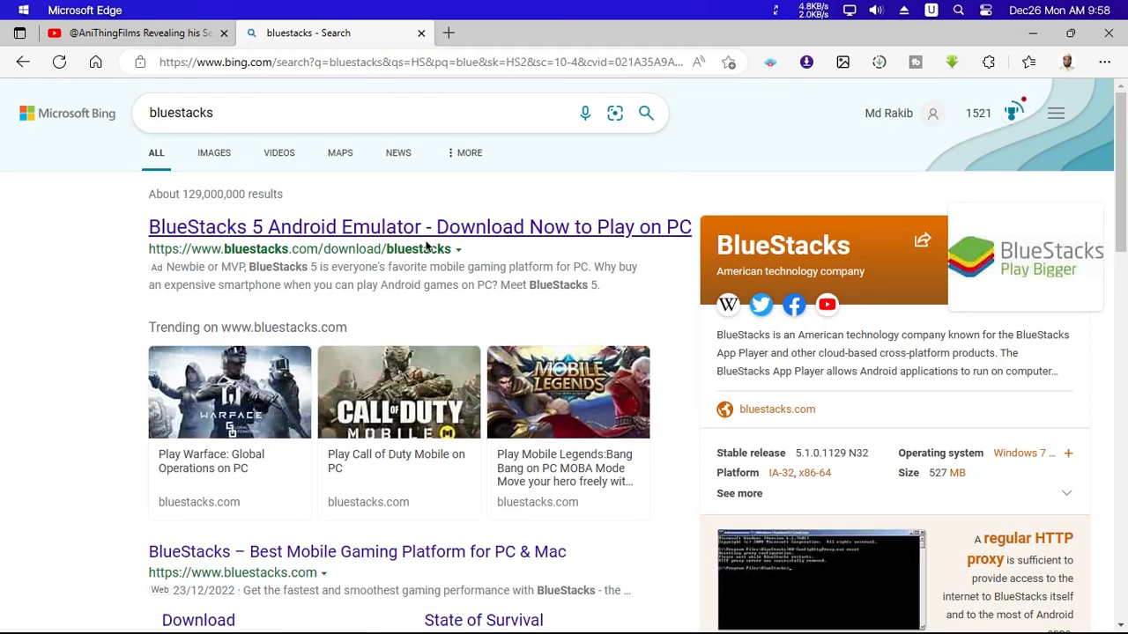
Open the BlueStacks 5 Android Emulator download result in a new tab and look through its page
{"action": "right_click", "coordinate": [477, 234]}
{"action": "left_click", "coordinate": [518, 249]}
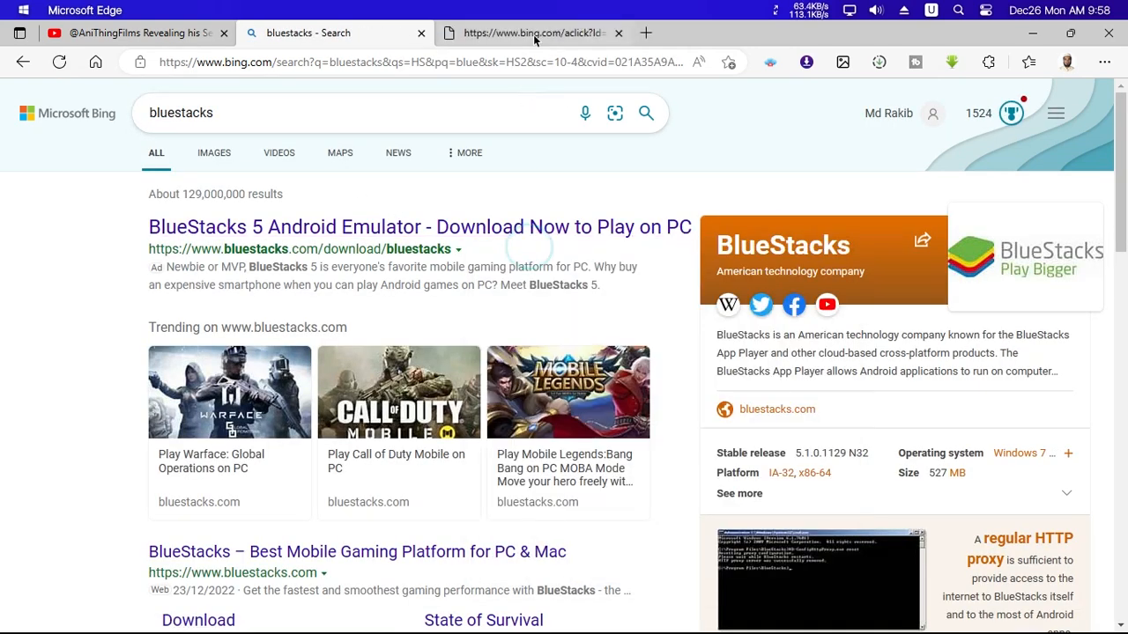
{"action": "left_click", "coordinate": [533, 35]}
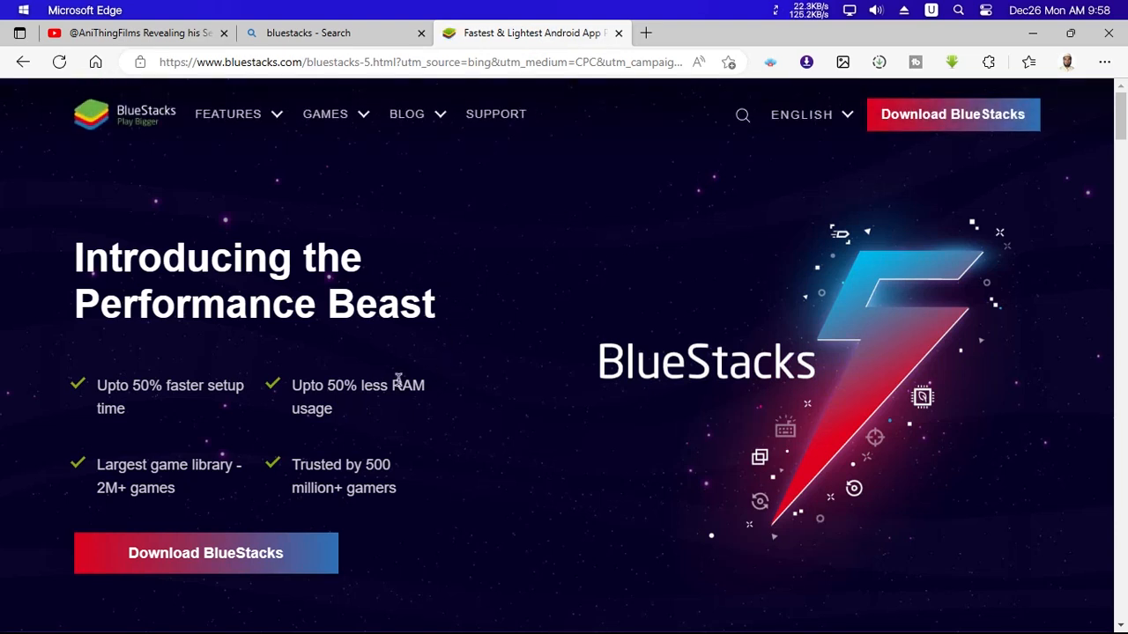
{"action": "scroll", "coordinate": [567, 324], "scroll_direction": "down", "scroll_amount": 2}
{"action": "scroll", "coordinate": [566, 324], "scroll_direction": "down", "scroll_amount": 1}
{"action": "scroll", "coordinate": [567, 325], "scroll_direction": "up", "scroll_amount": 3}
{"action": "scroll", "coordinate": [566, 324], "scroll_direction": "down", "scroll_amount": 8}
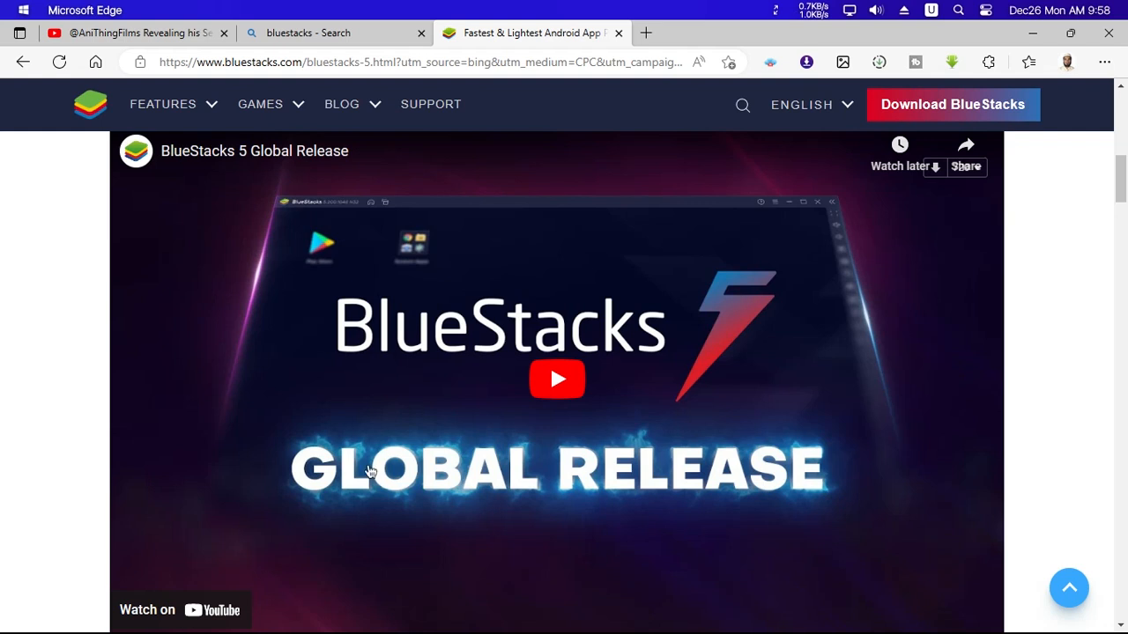
Return to the search results and search for "msi app player" instead
{"action": "left_click", "coordinate": [360, 29]}
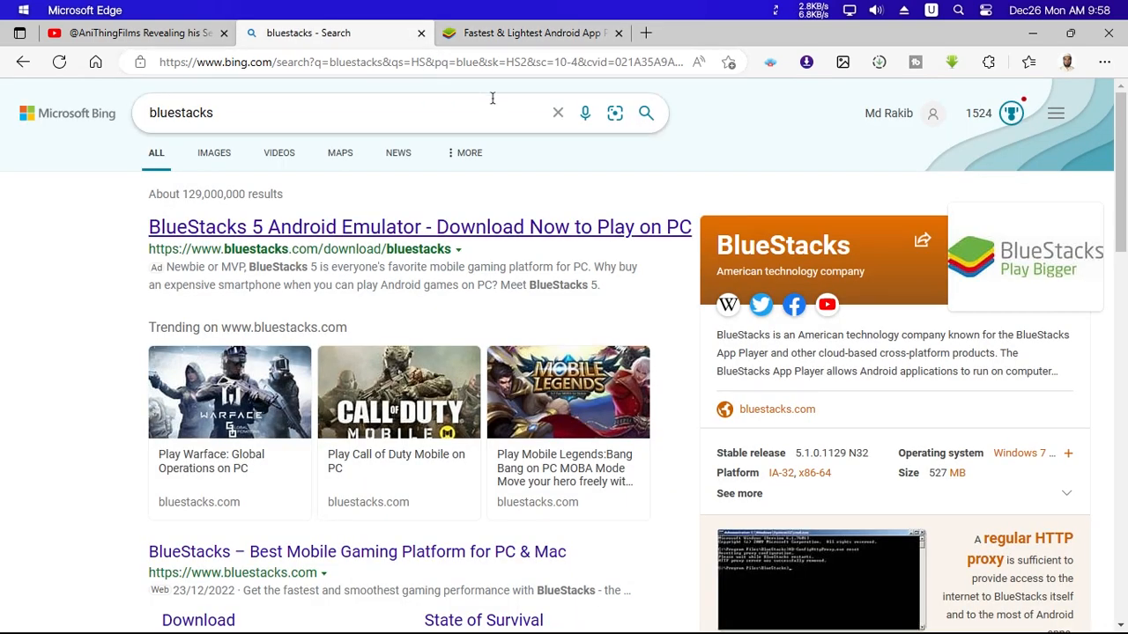
{"action": "left_click", "coordinate": [556, 112]}
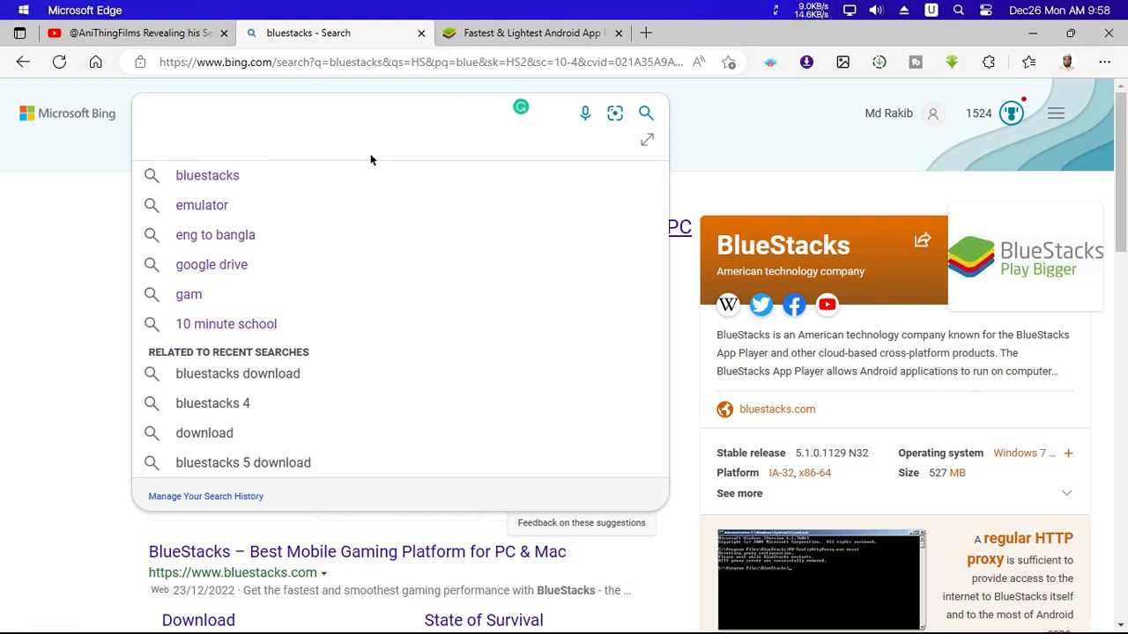
{"action": "type", "text": "msi"}
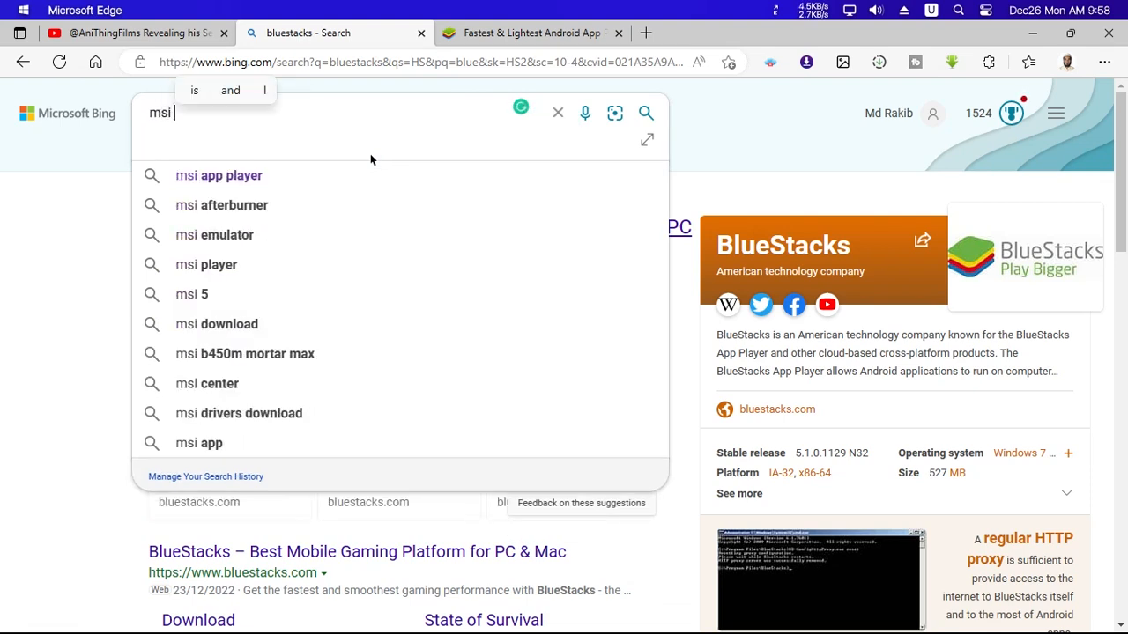
{"action": "key", "text": "Down"}
{"action": "key", "text": "Return"}
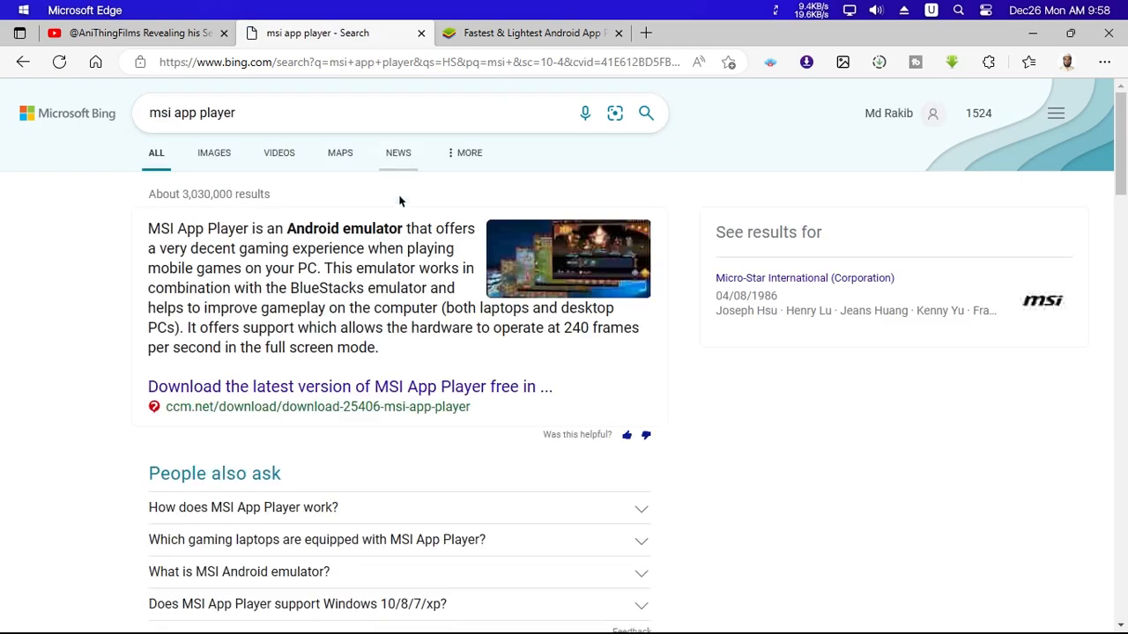
Open the CCM download page for MSI App Player in a new tab and compare it with the BlueStacks page
{"action": "right_click", "coordinate": [394, 390]}
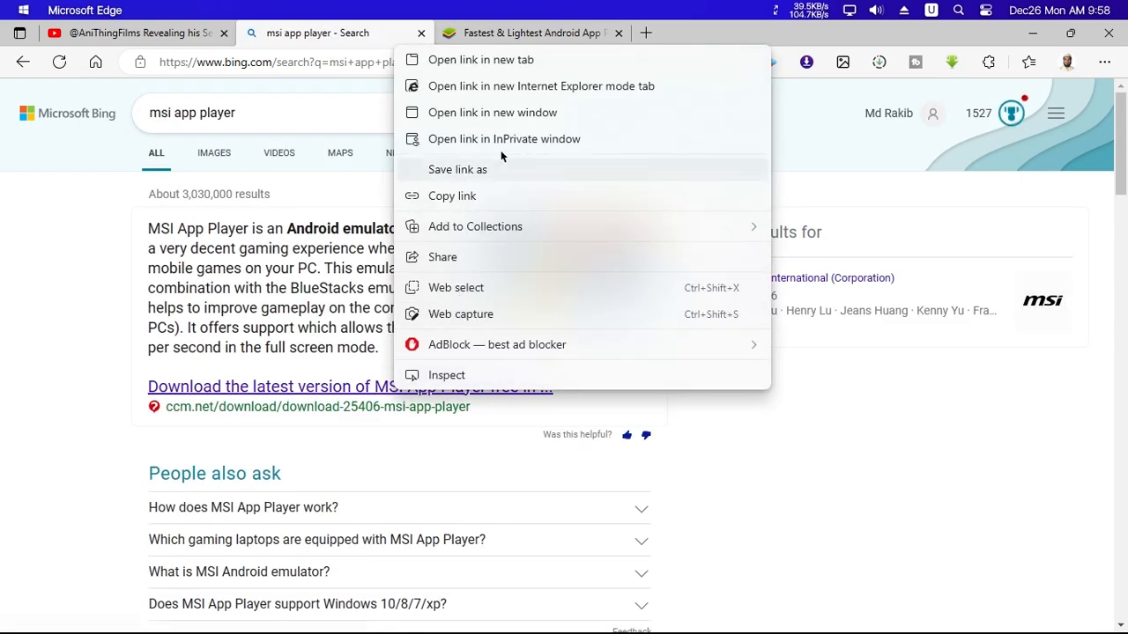
{"action": "left_click", "coordinate": [499, 59]}
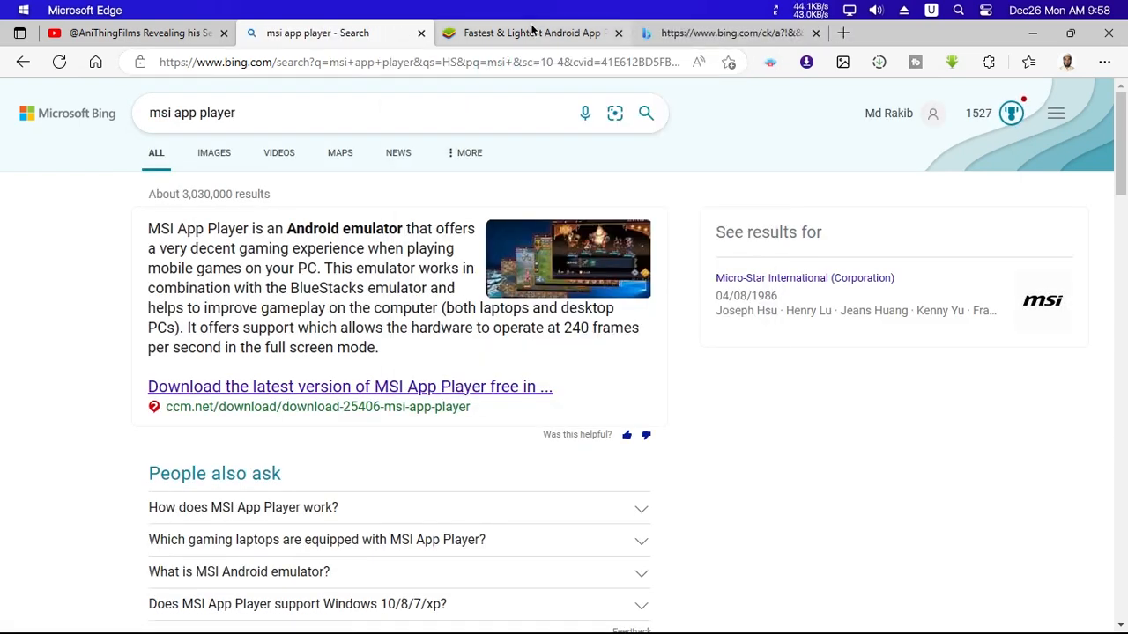
{"action": "left_click", "coordinate": [532, 32]}
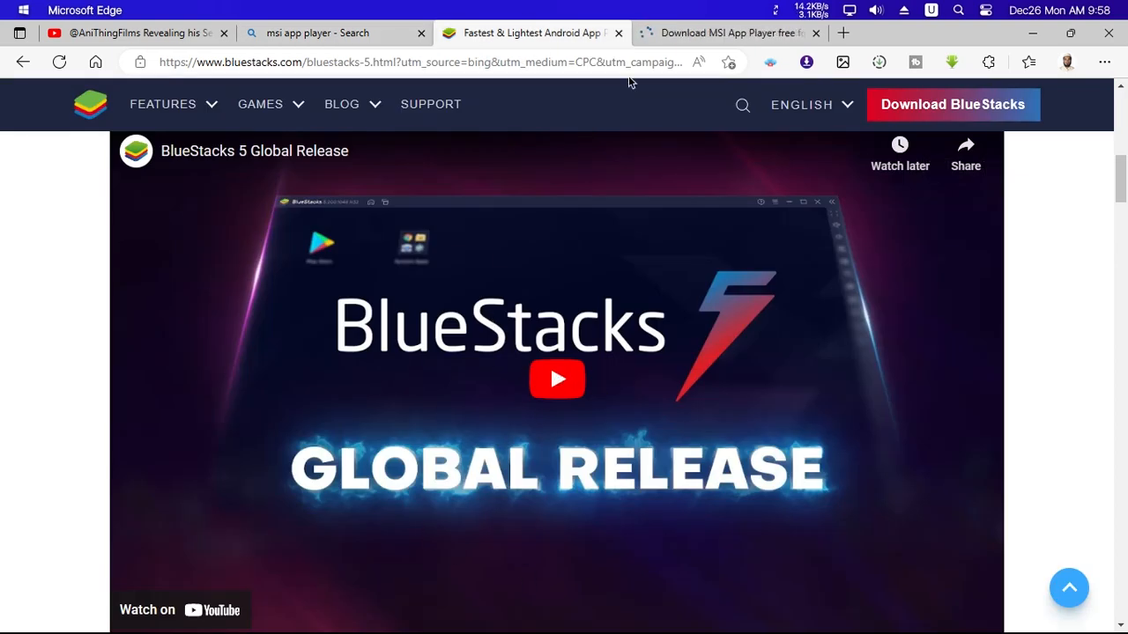
{"action": "left_click", "coordinate": [680, 33]}
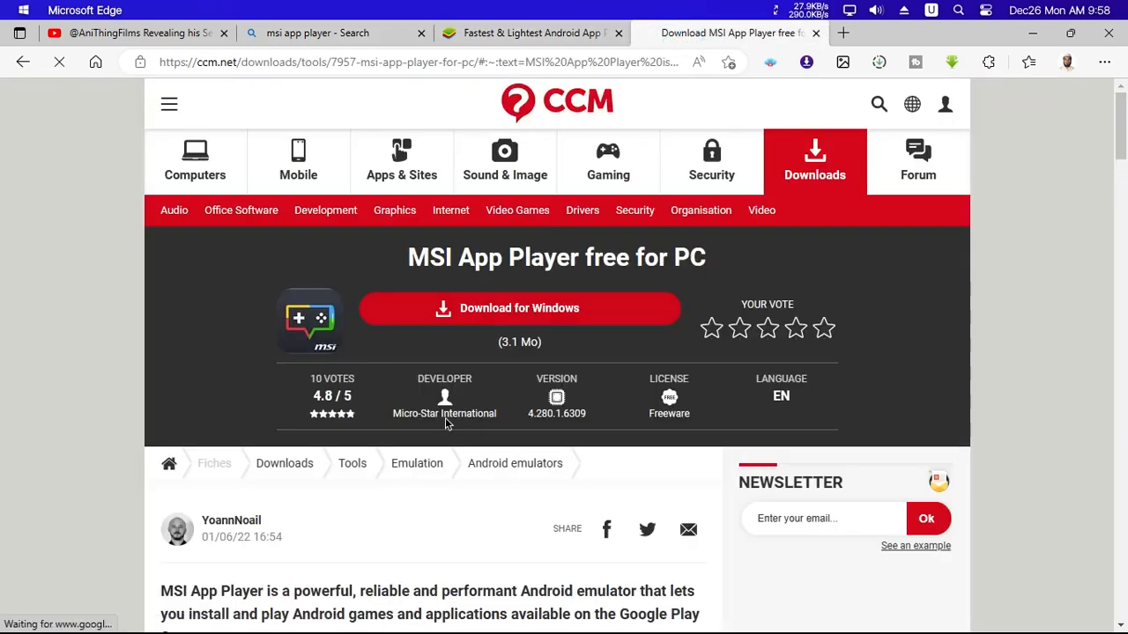
{"action": "left_click", "coordinate": [503, 32]}
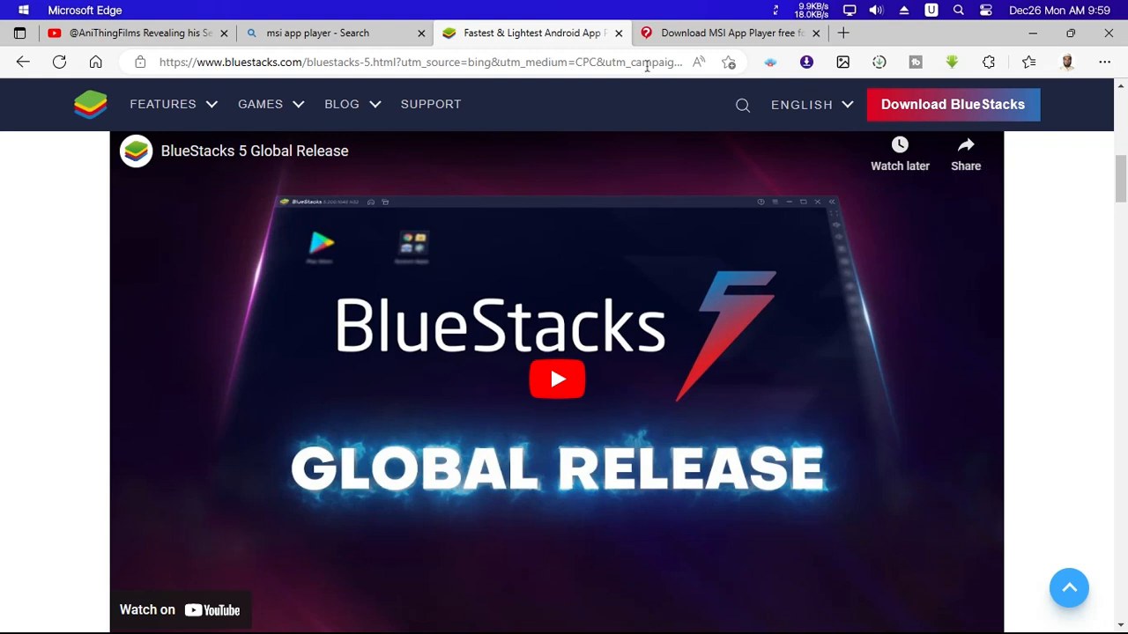
{"action": "left_click", "coordinate": [663, 33]}
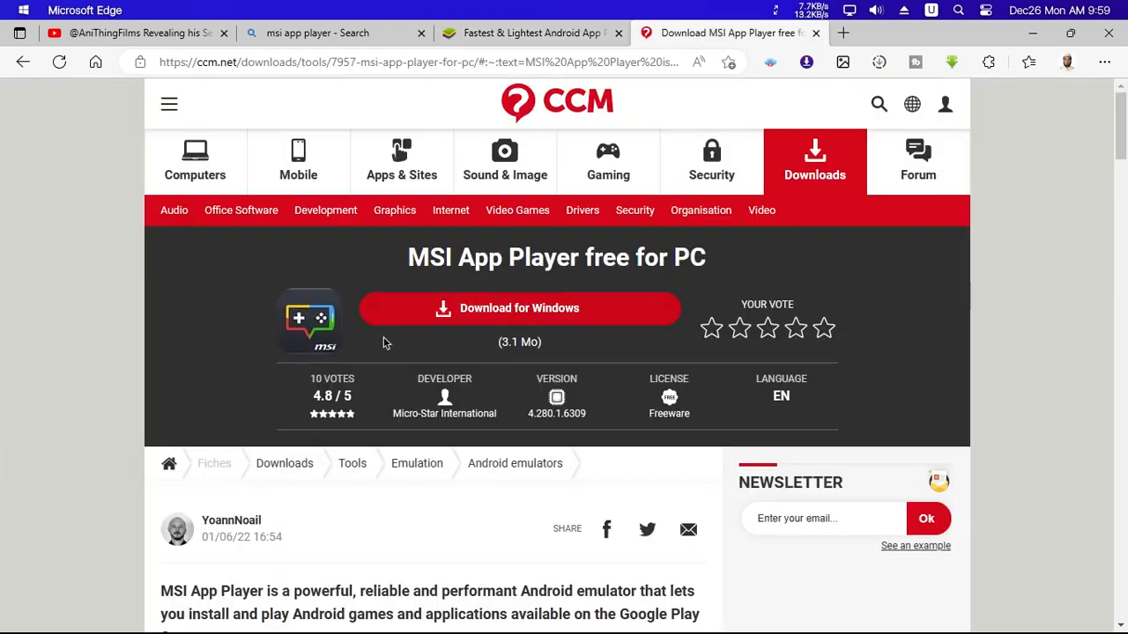
{"action": "left_click", "coordinate": [449, 32]}
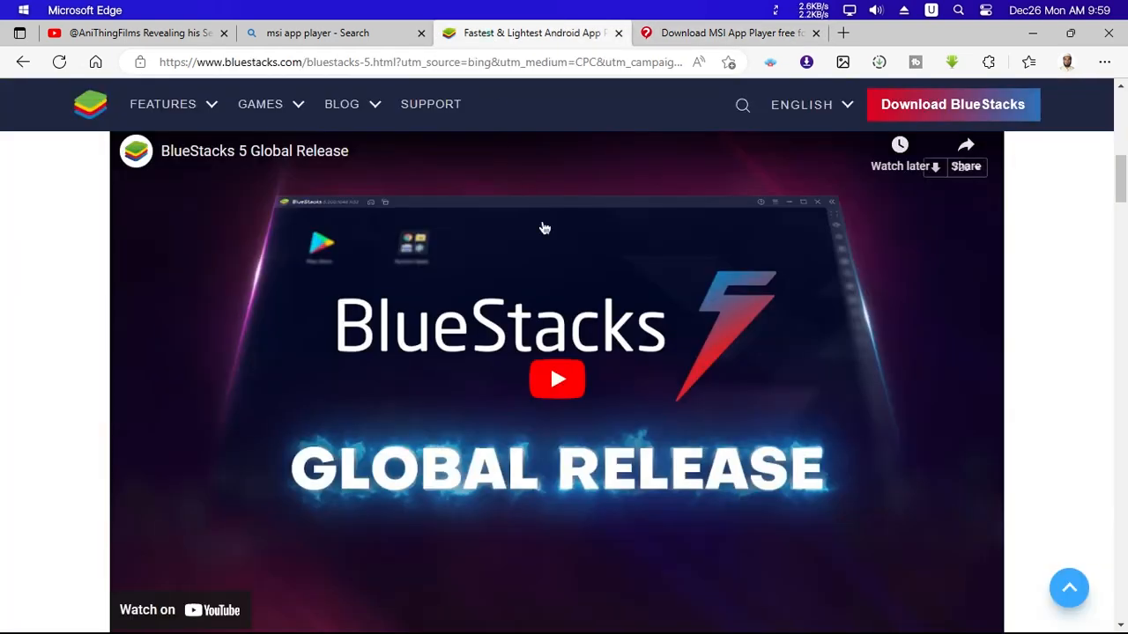
{"action": "left_click", "coordinate": [675, 37]}
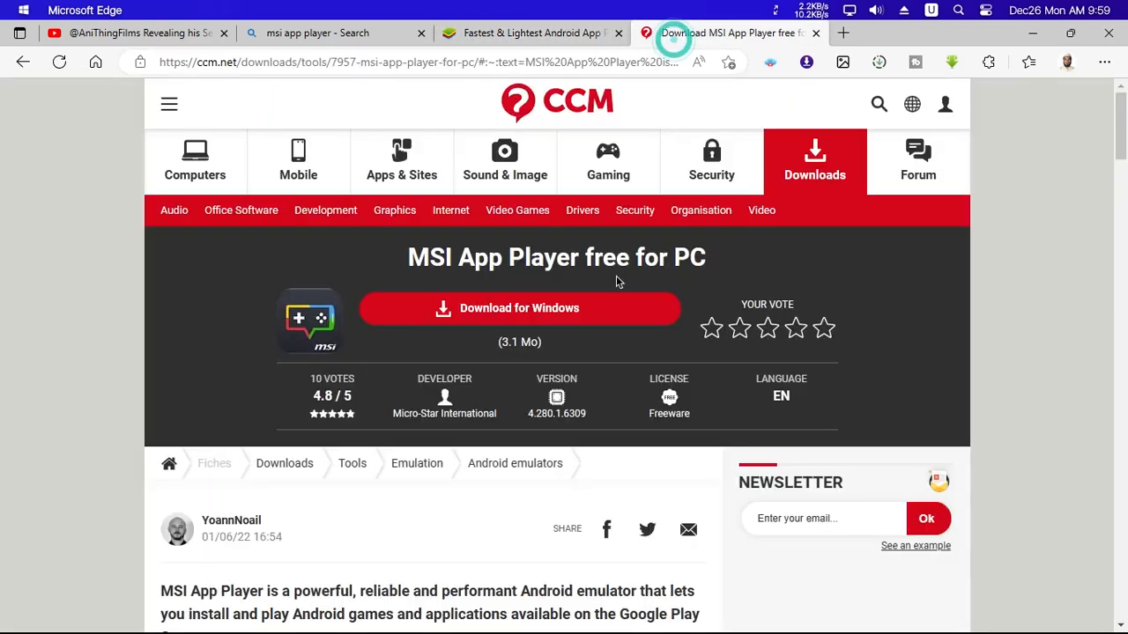
Download MSI-APP-Player.zip for Windows and launch the MSI App Player installer from the archive
{"action": "left_click", "coordinate": [582, 310]}
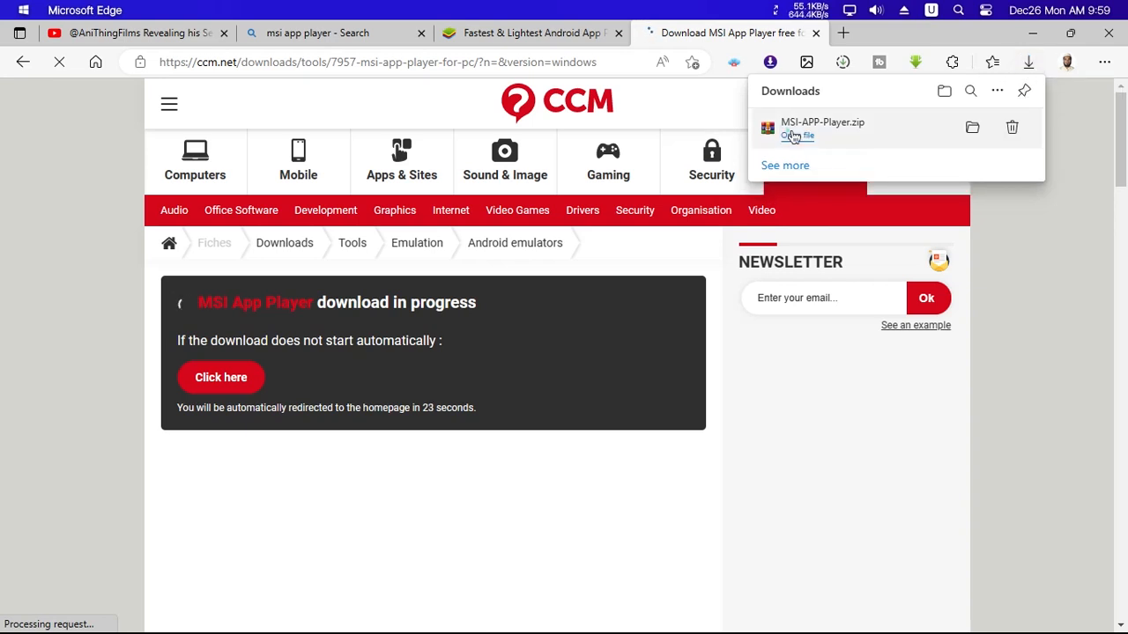
{"action": "left_click", "coordinate": [794, 135]}
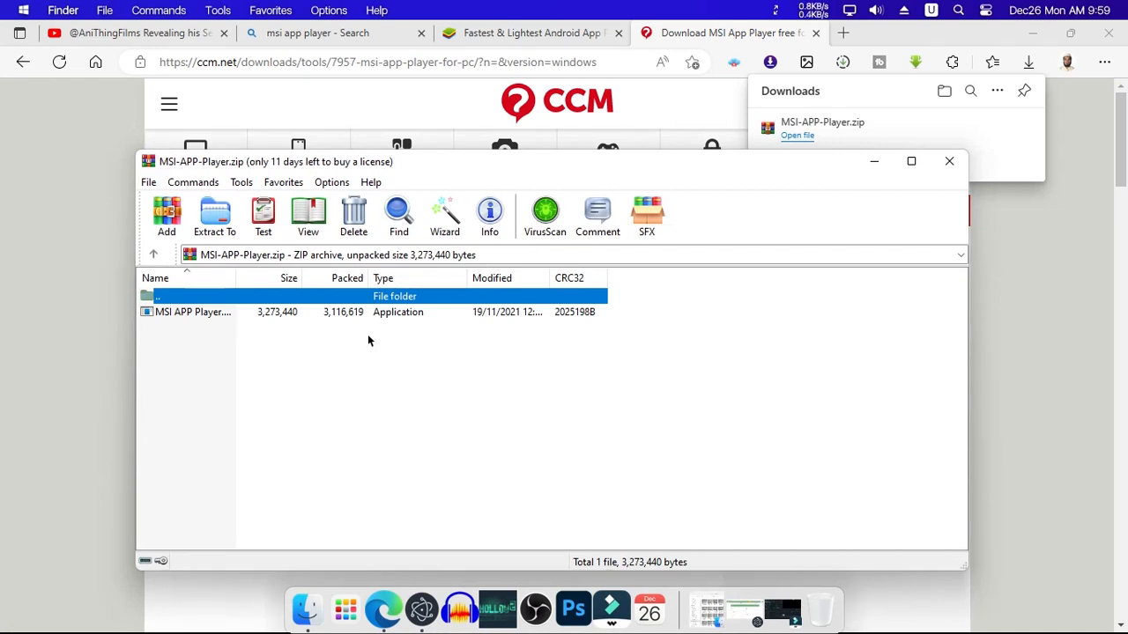
{"action": "left_click", "coordinate": [321, 323]}
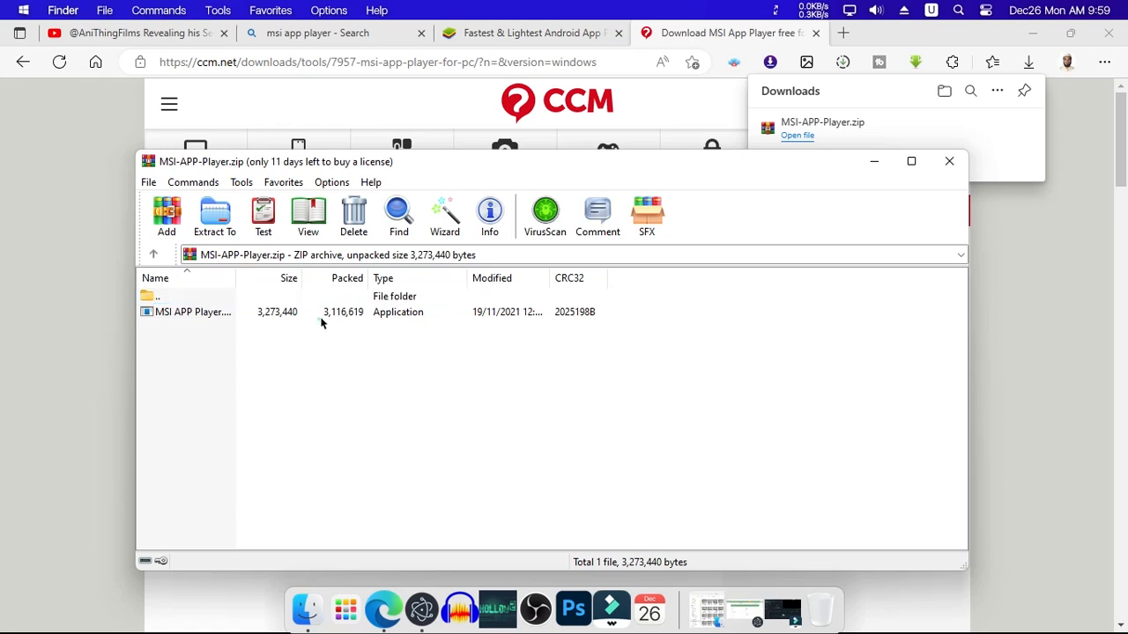
{"action": "double_click", "coordinate": [321, 312]}
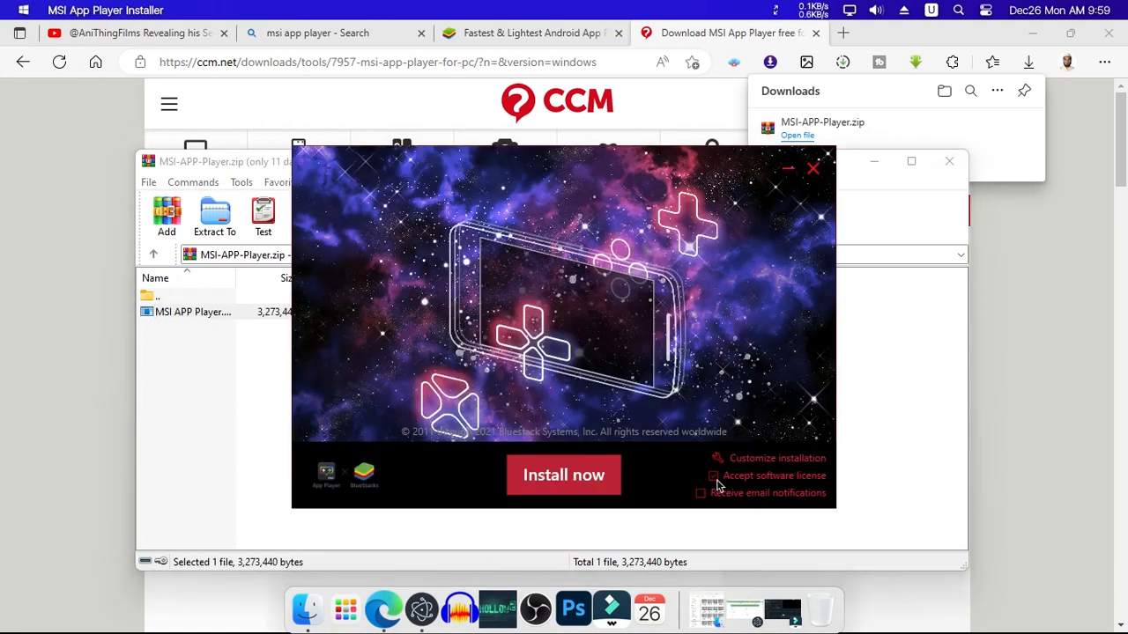
{"action": "left_click", "coordinate": [772, 460]}
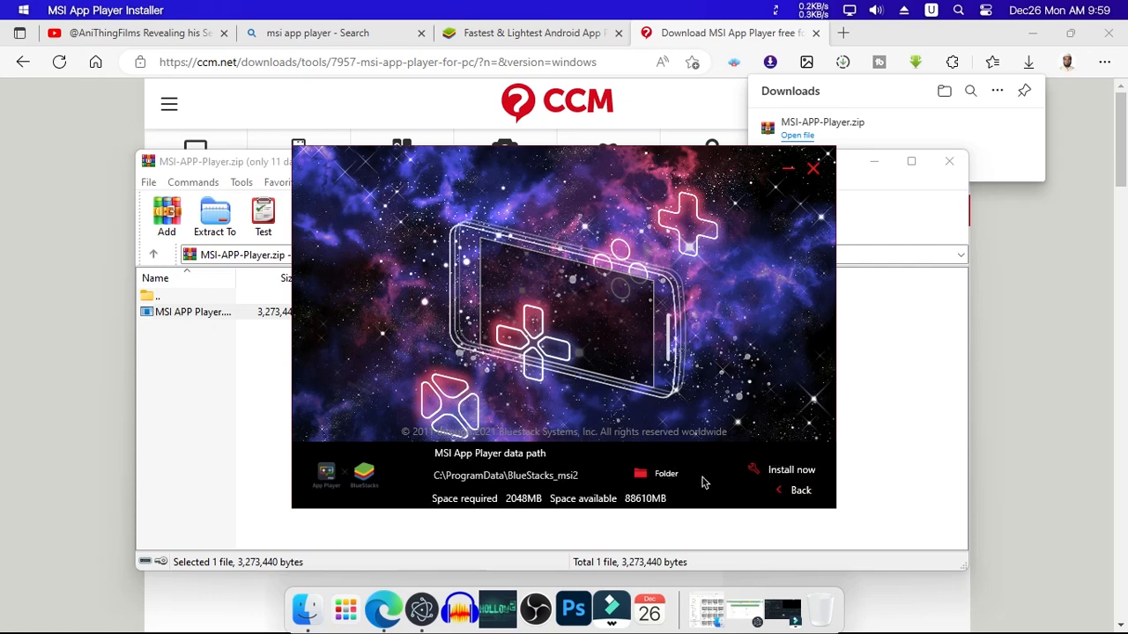
{"action": "left_click", "coordinate": [636, 481]}
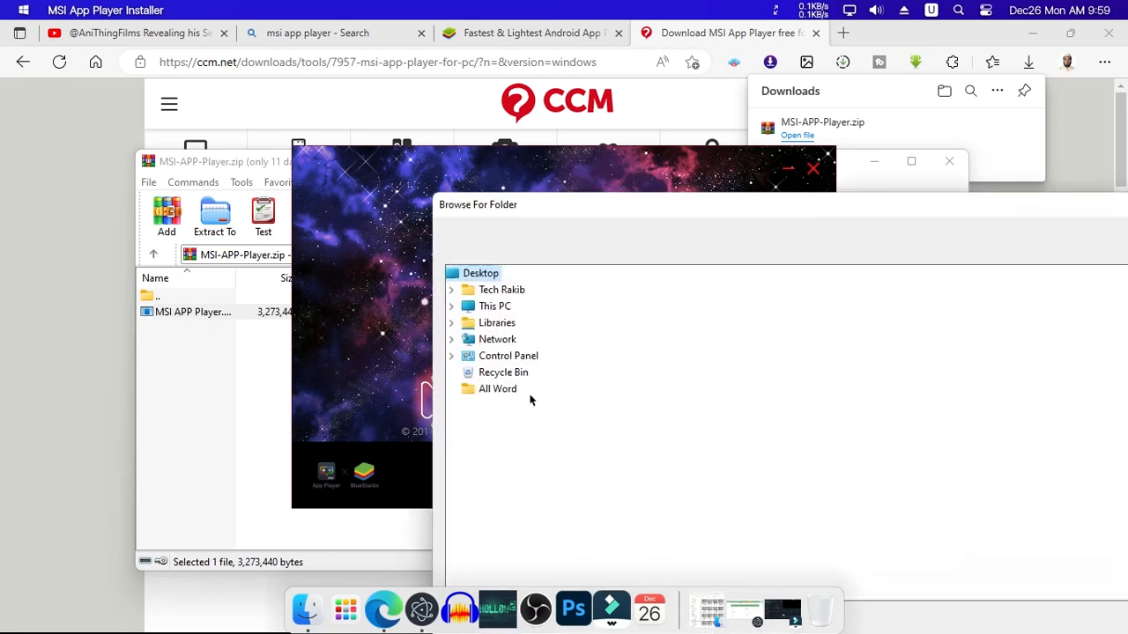
{"action": "left_click_drag", "start_coordinate": [589, 211], "coordinate": [180, 40]}
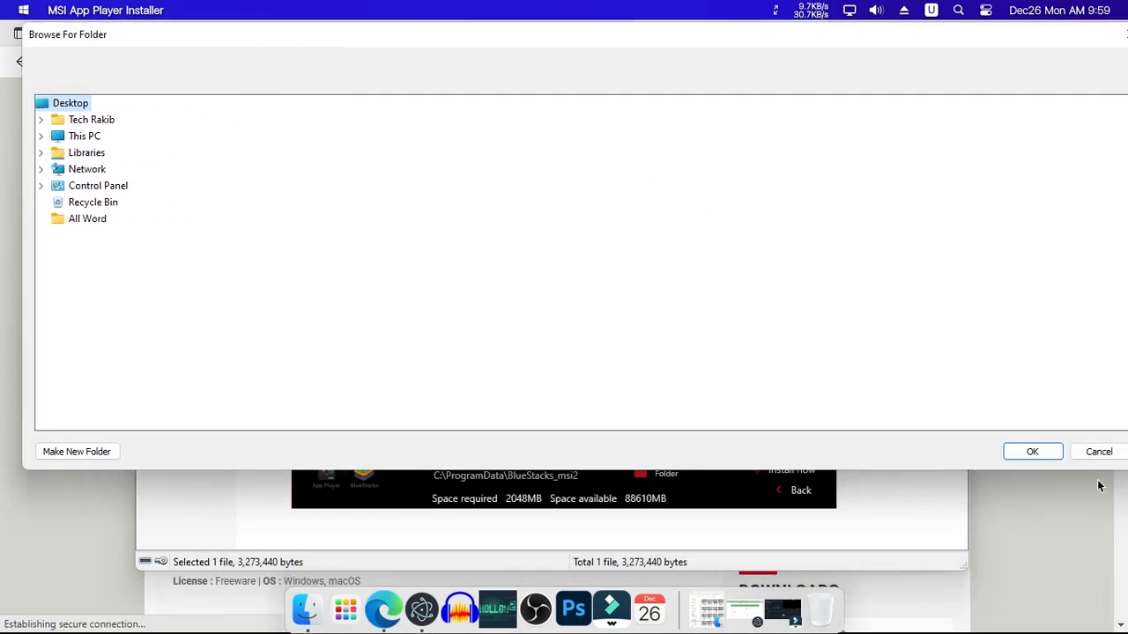
{"action": "left_click", "coordinate": [1097, 453]}
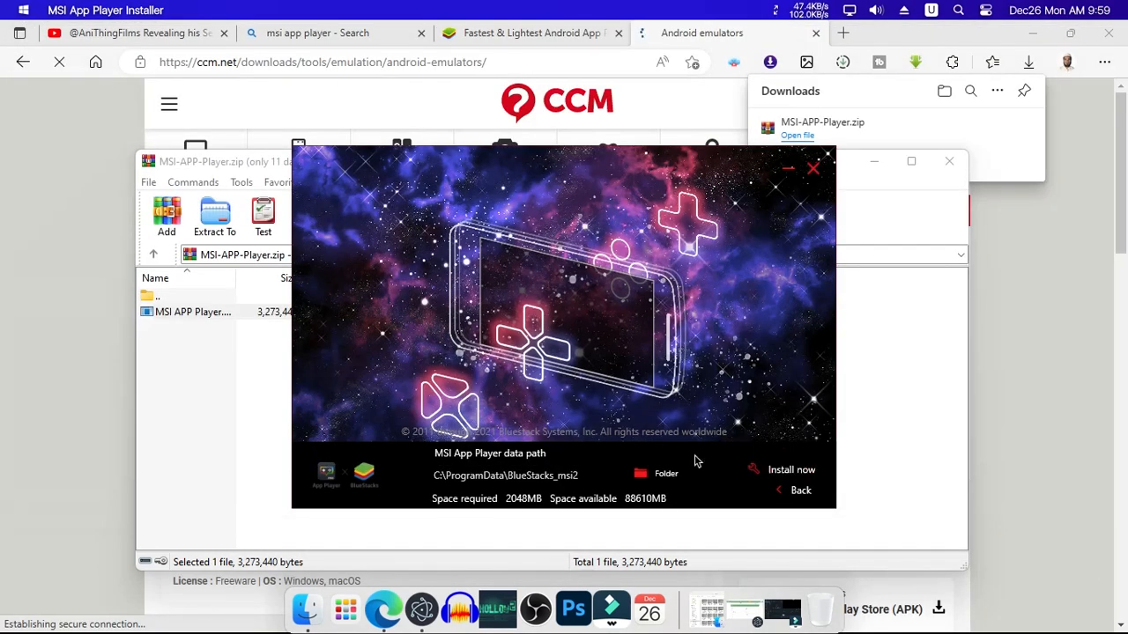
{"action": "left_click", "coordinate": [800, 494]}
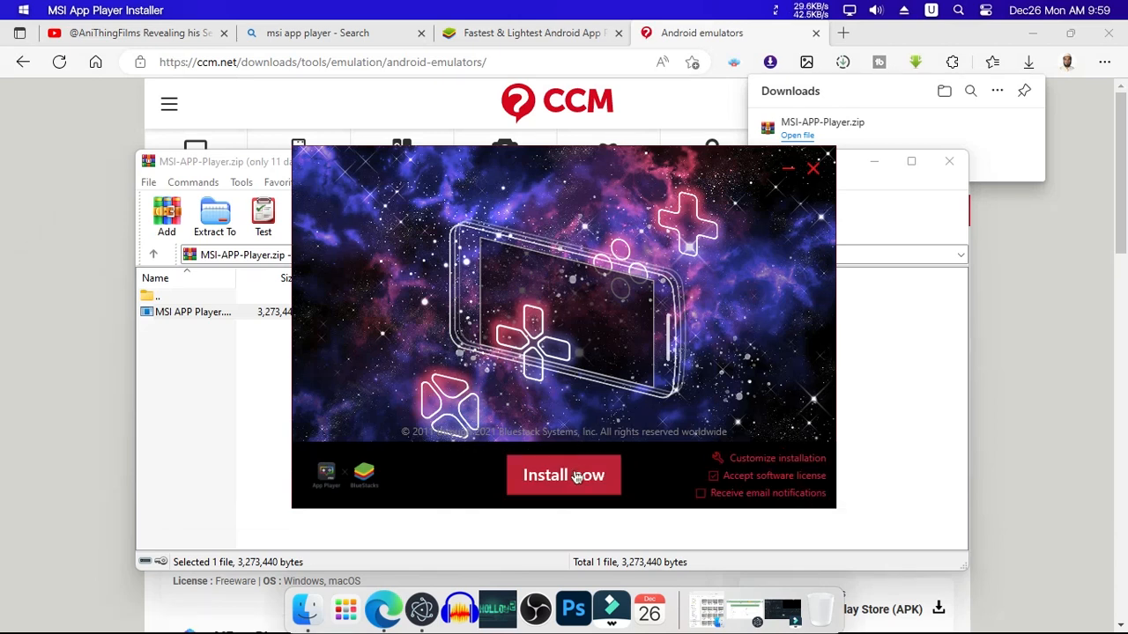
Install MSI App Player with the default data path and reposition the player's window on the desktop
{"action": "left_click", "coordinate": [575, 478]}
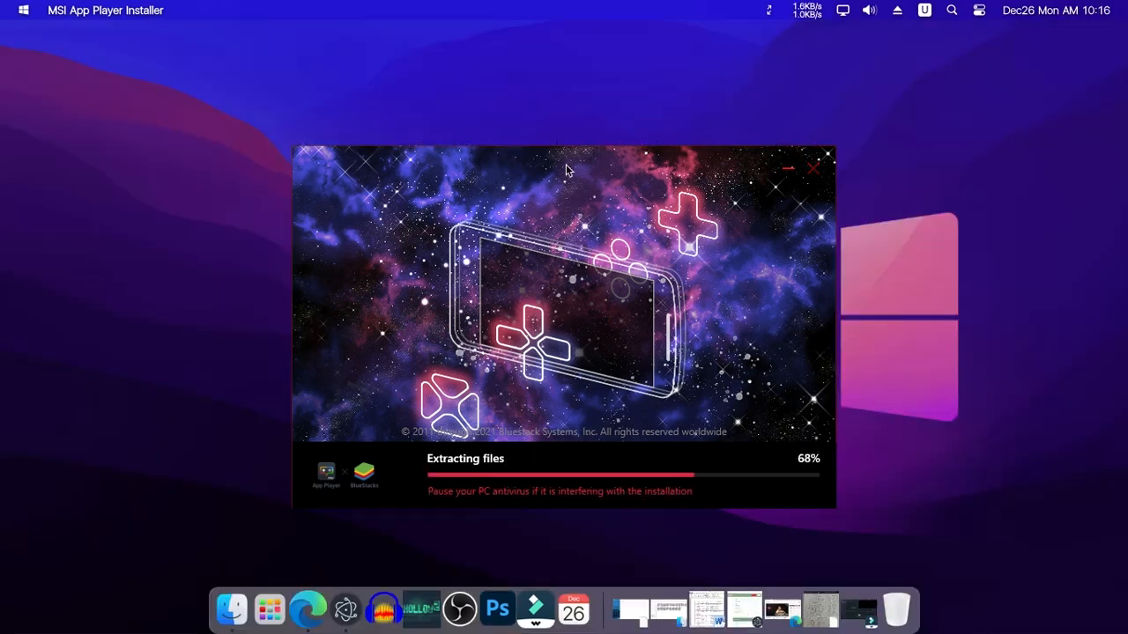
{"action": "left_click_drag", "start_coordinate": [566, 164], "coordinate": [512, 137]}
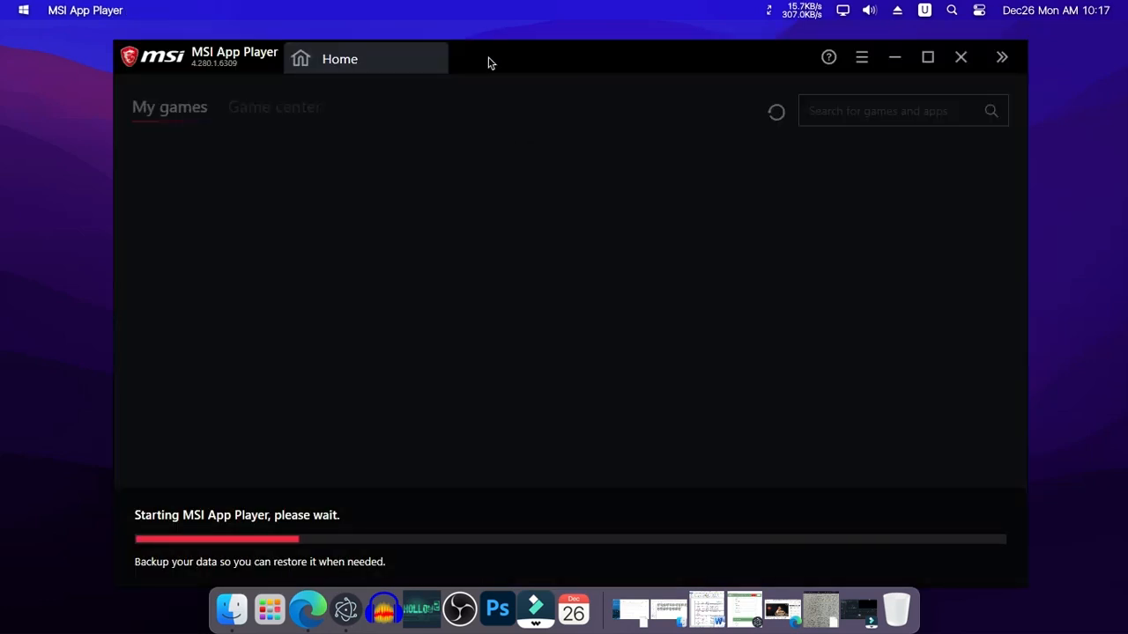
{"action": "left_click_drag", "start_coordinate": [484, 58], "coordinate": [450, 55]}
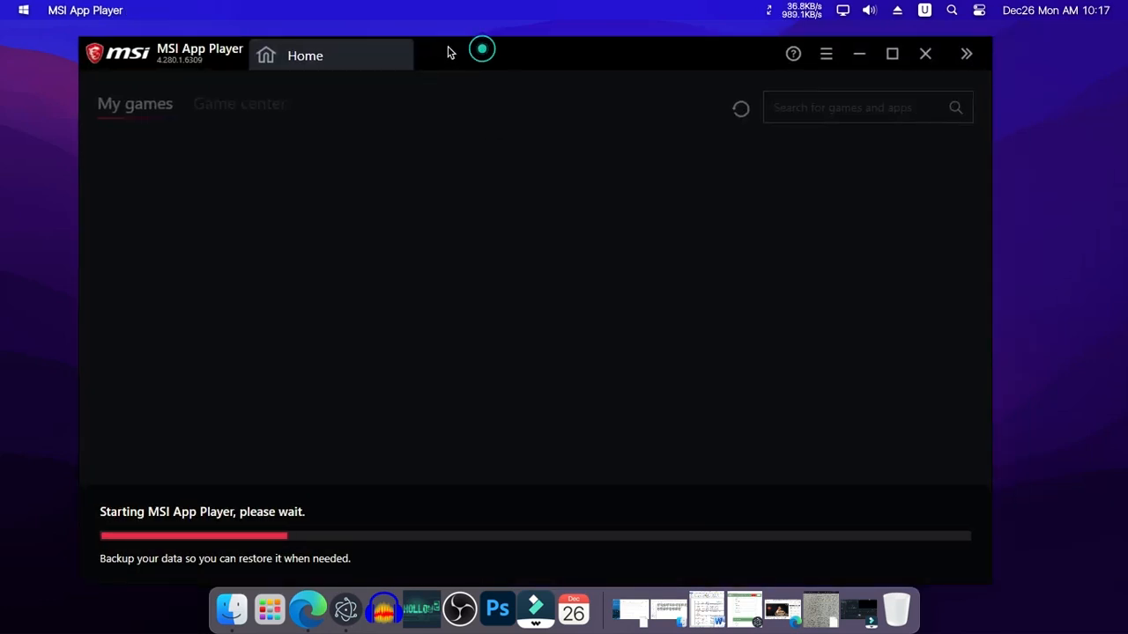
{"action": "right_click", "coordinate": [3, 396]}
{"action": "mouse_move", "coordinate": [148, 164]}
{"action": "left_click", "coordinate": [343, 307]}
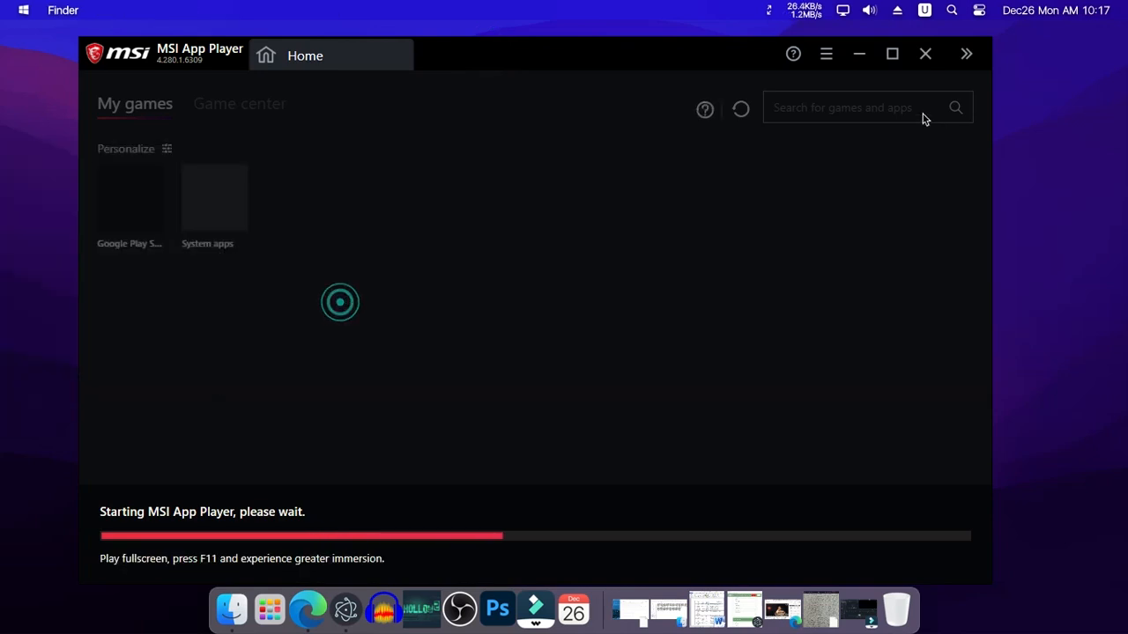
Move the MSI App Player shortcut to the upper middle of the desktop and bring the minimized player window back up
{"action": "left_click", "coordinate": [867, 65]}
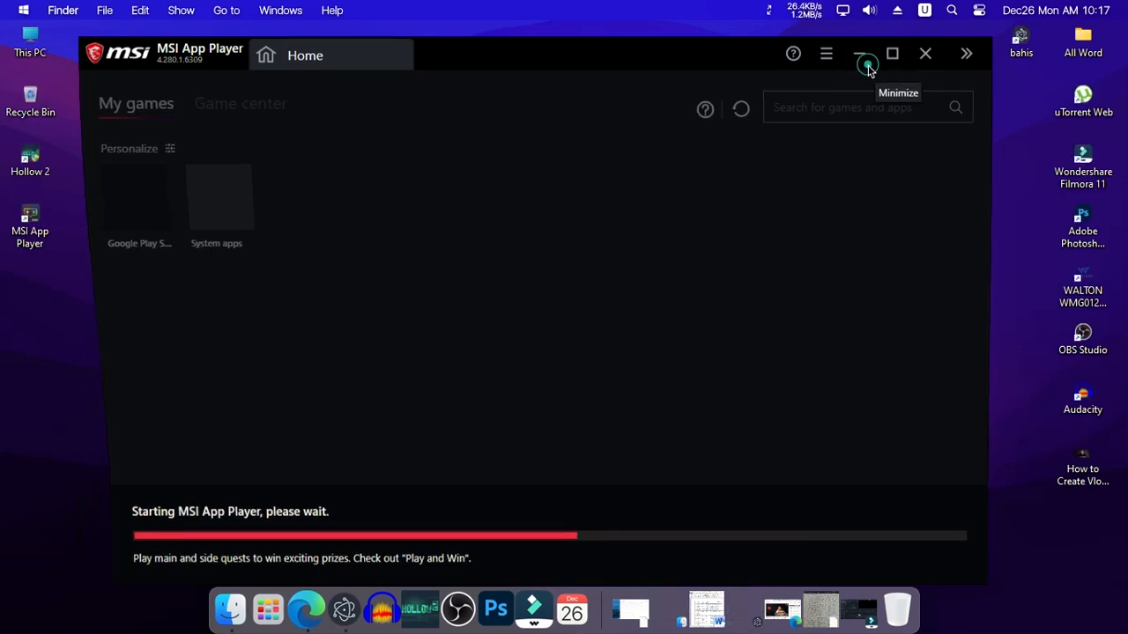
{"action": "left_click", "coordinate": [86, 204]}
{"action": "left_click_drag", "start_coordinate": [2, 244], "coordinate": [603, 172]}
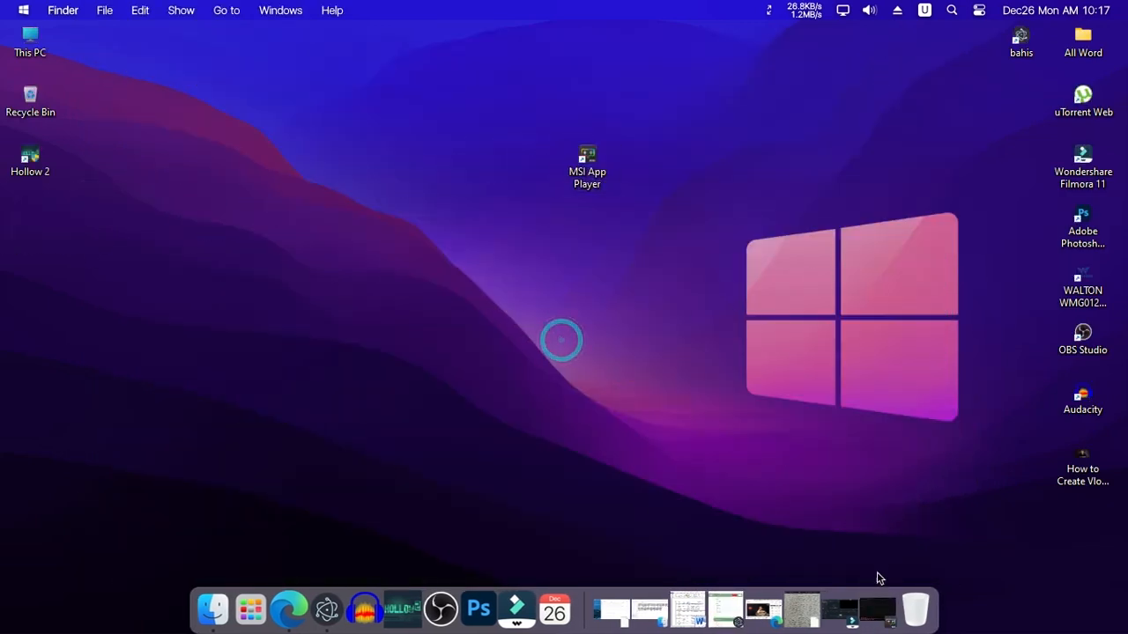
{"action": "left_click", "coordinate": [878, 609]}
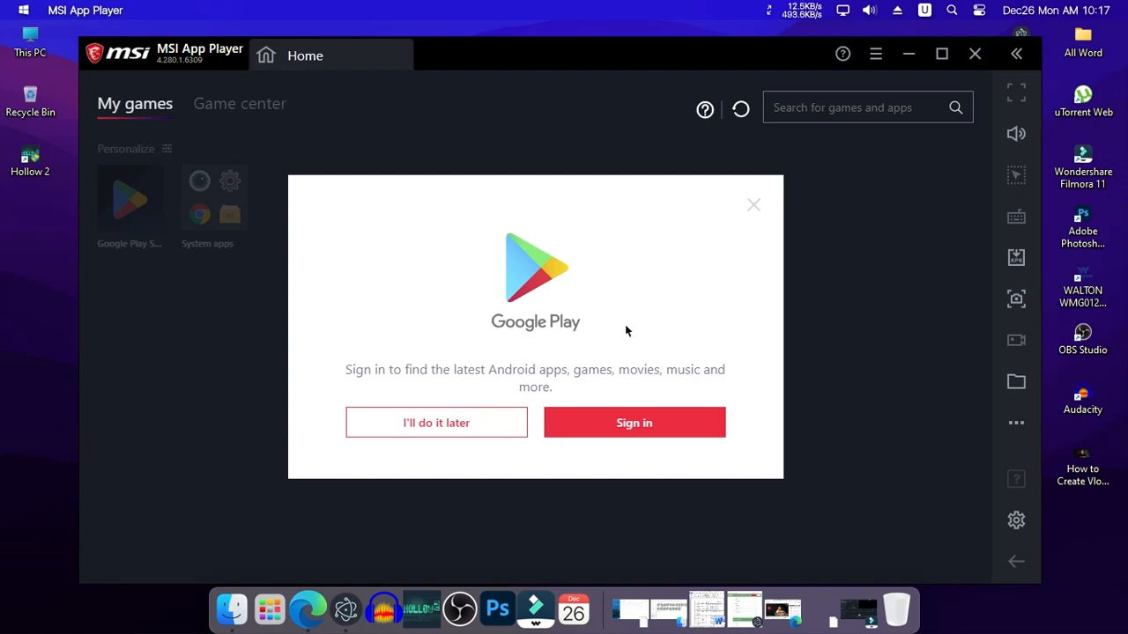
Start signing in to Google Play and return to the player's Home page while the sign-in loads
{"action": "left_click", "coordinate": [608, 425]}
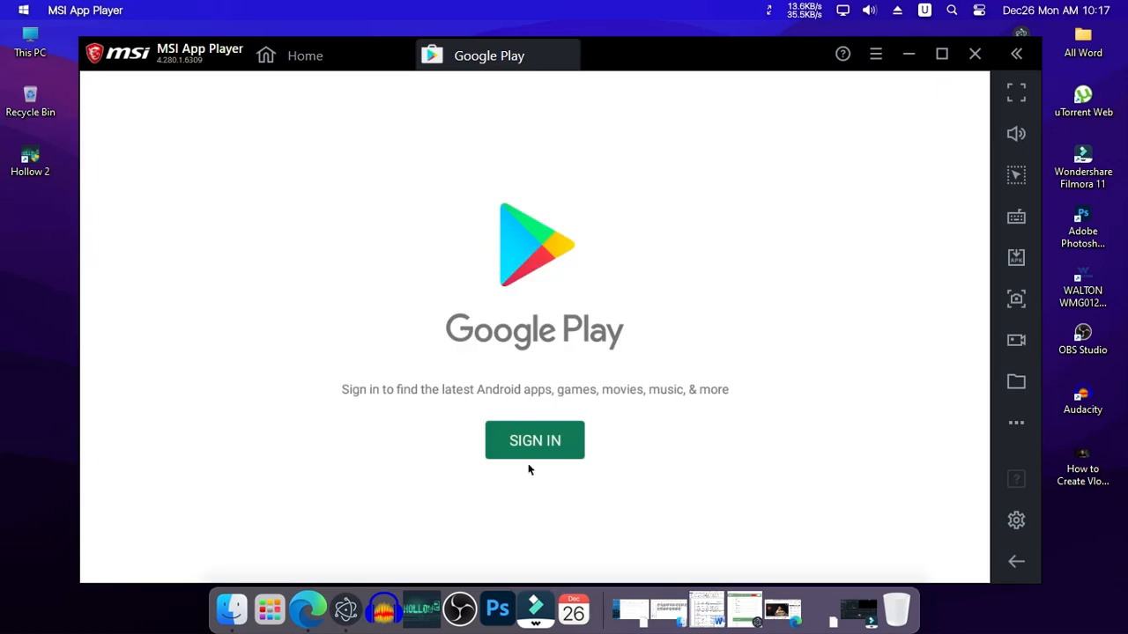
{"action": "left_click", "coordinate": [531, 456]}
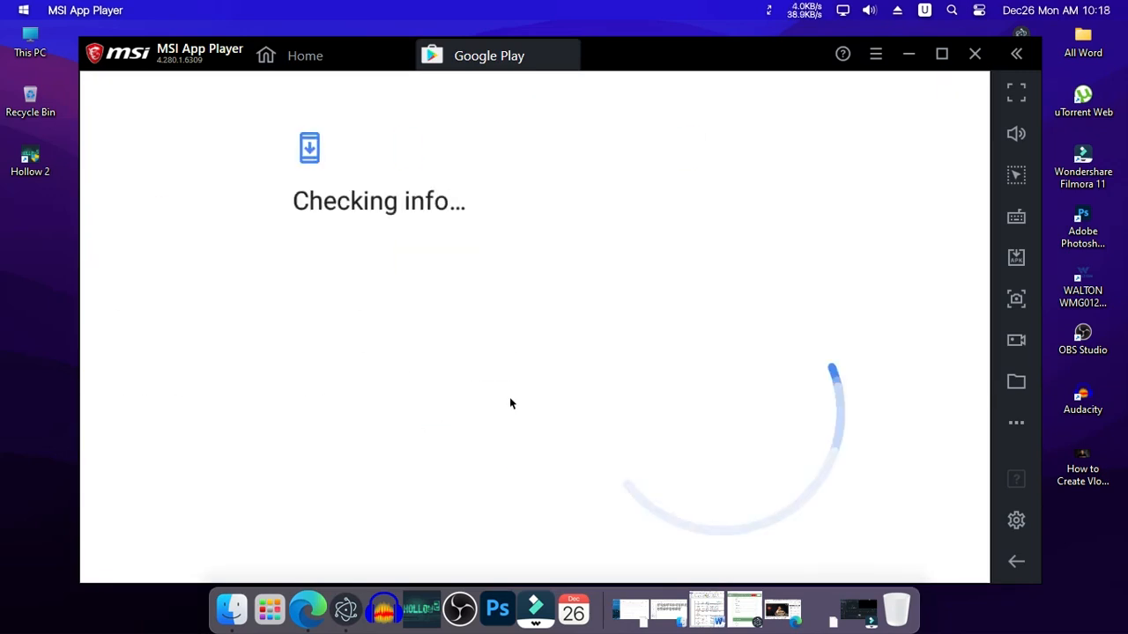
{"action": "left_click", "coordinate": [350, 58]}
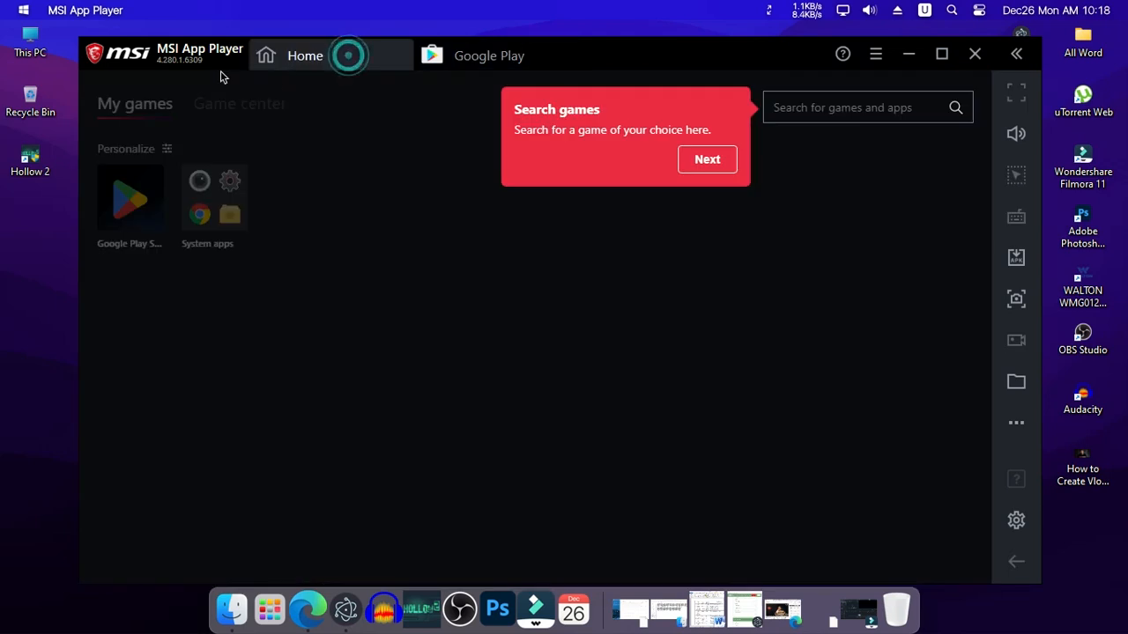
Go through the introductory tips about searching and discovering games and dismiss them
{"action": "left_click", "coordinate": [734, 162]}
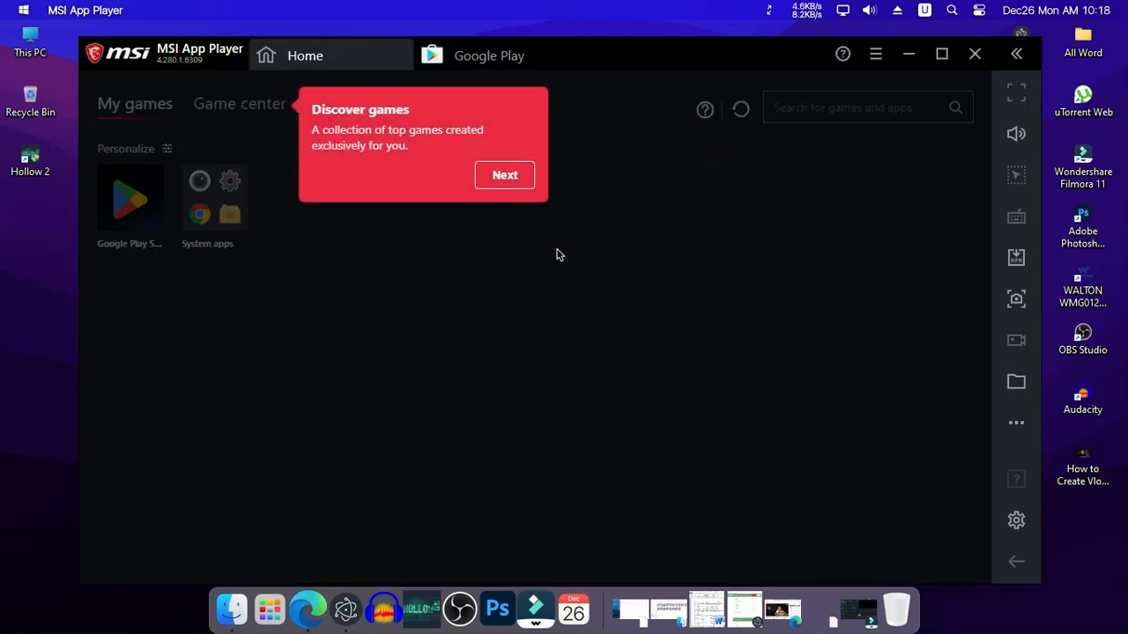
{"action": "left_click", "coordinate": [526, 181]}
{"action": "left_click", "coordinate": [389, 159]}
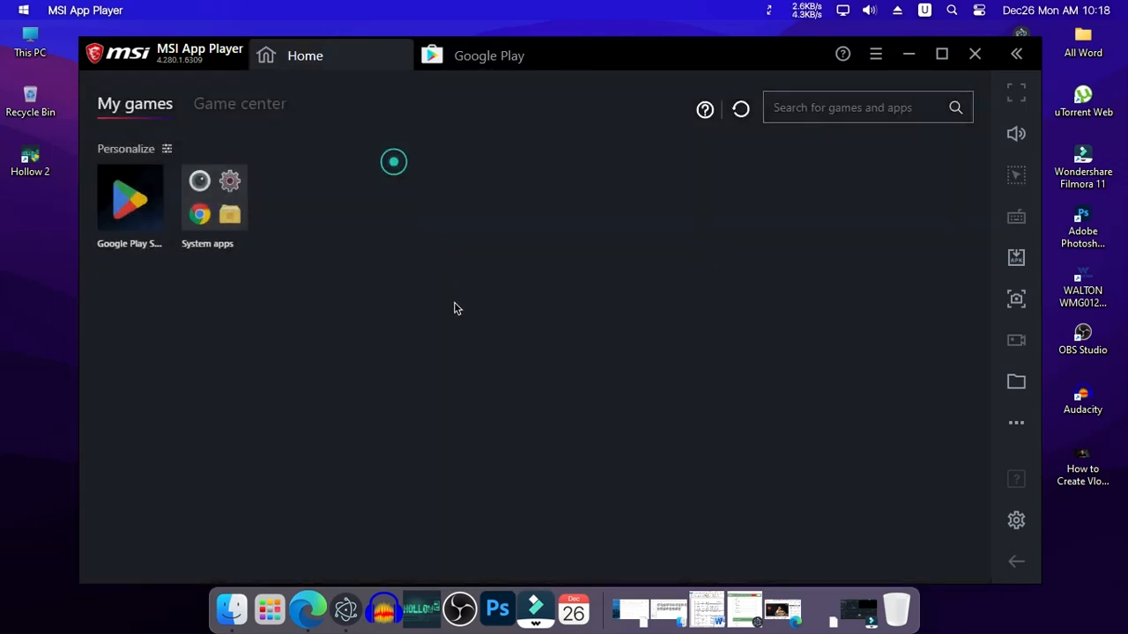
Shift the player window slightly and look through the System apps folder
{"action": "left_click_drag", "start_coordinate": [194, 73], "coordinate": [235, 67]}
{"action": "left_click", "coordinate": [269, 211]}
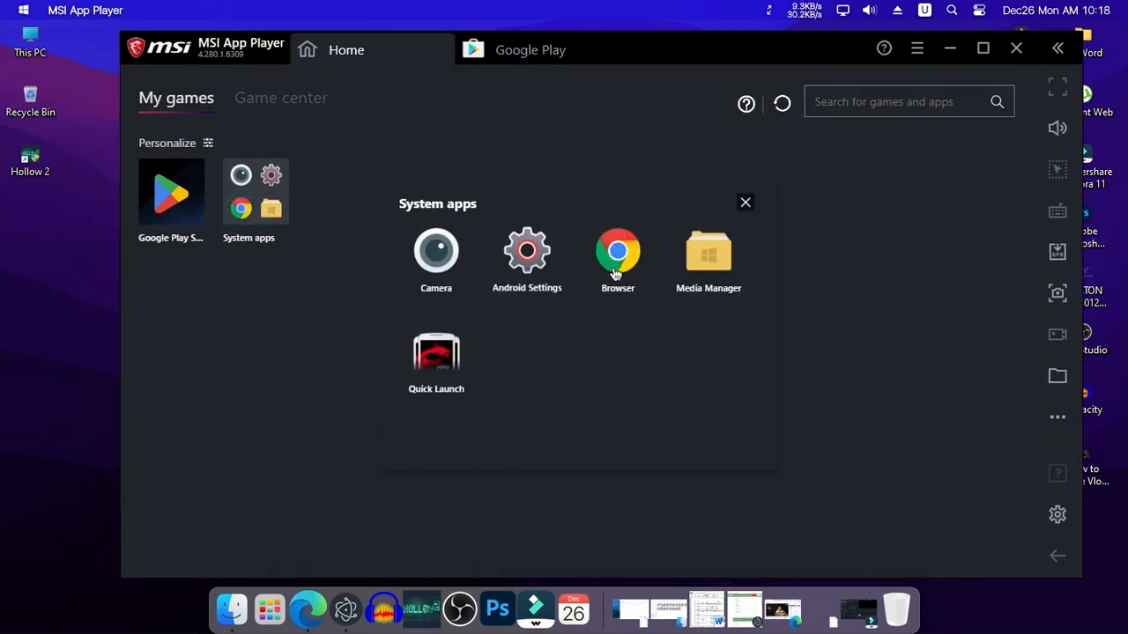
{"action": "left_click", "coordinate": [457, 378]}
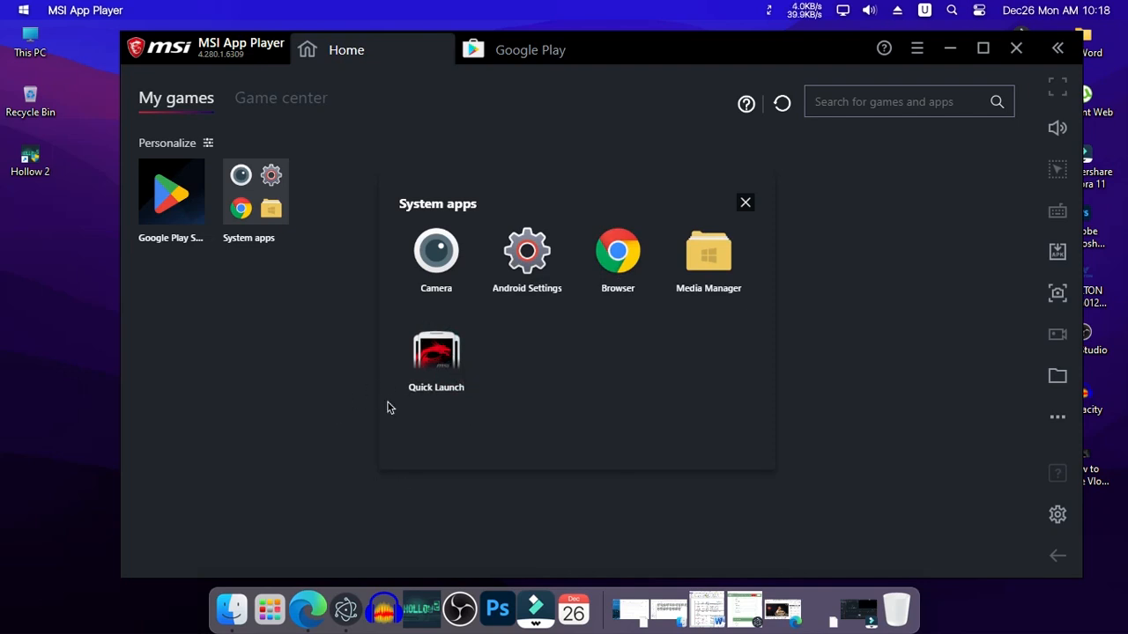
{"action": "left_click", "coordinate": [320, 396]}
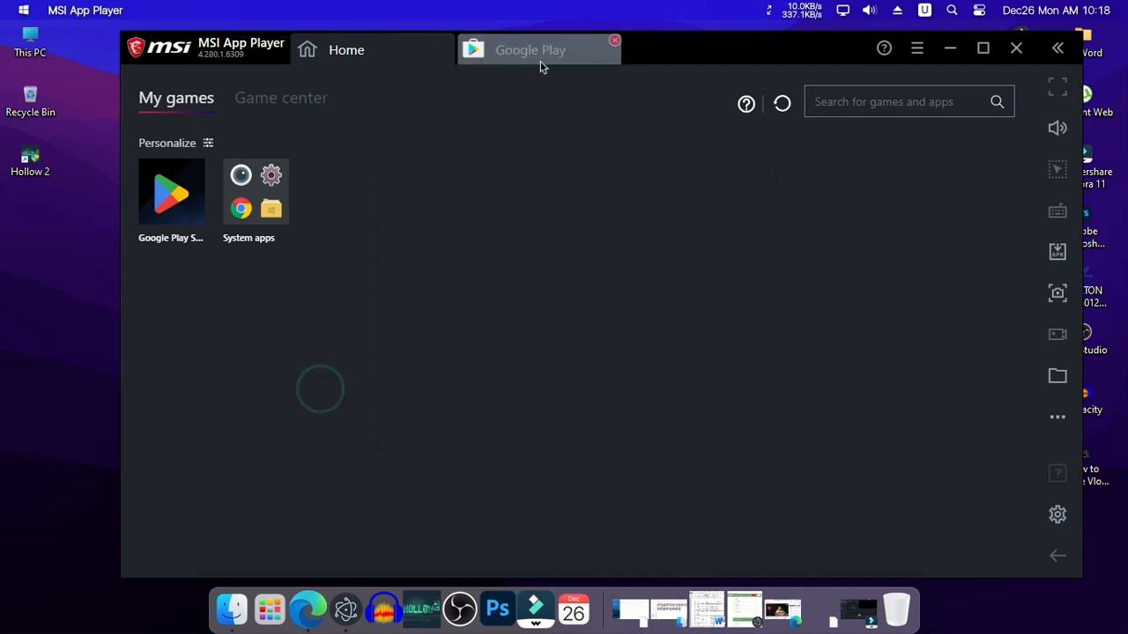
Close Google Play and look through the Android Settings options from the System apps folder
{"action": "left_click", "coordinate": [540, 61]}
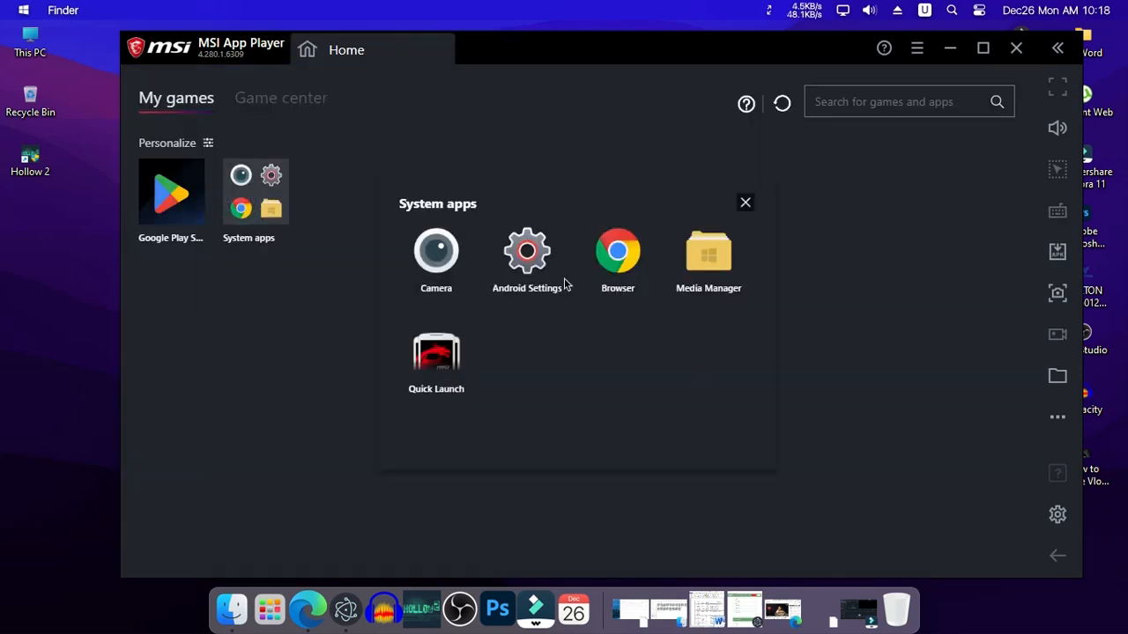
{"action": "left_click", "coordinate": [532, 289]}
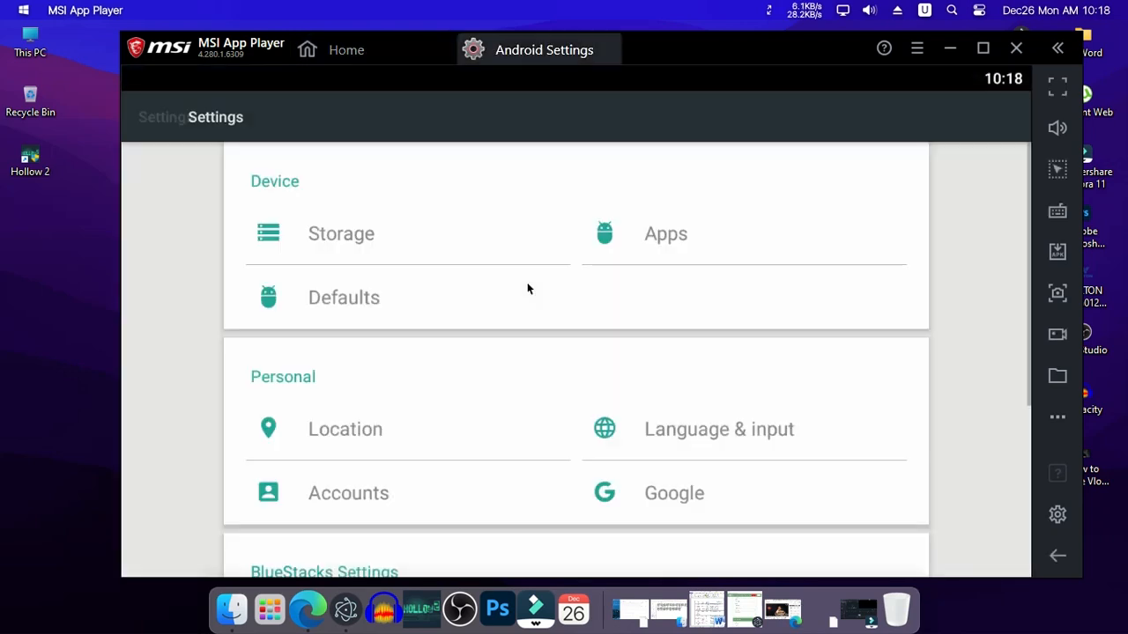
{"action": "scroll", "coordinate": [525, 389], "scroll_direction": "down", "scroll_amount": 1}
{"action": "scroll", "coordinate": [533, 423], "scroll_direction": "down", "scroll_amount": 5}
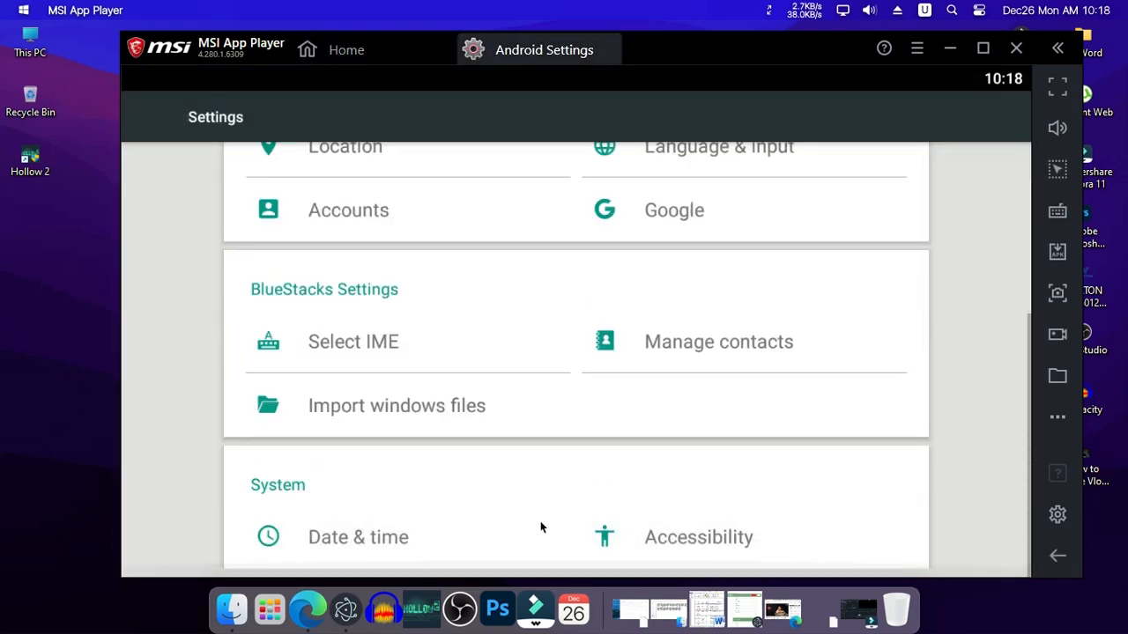
{"action": "left_click_drag", "start_coordinate": [558, 309], "coordinate": [577, 535]}
{"action": "scroll", "coordinate": [687, 414], "scroll_direction": "down", "scroll_amount": 3}
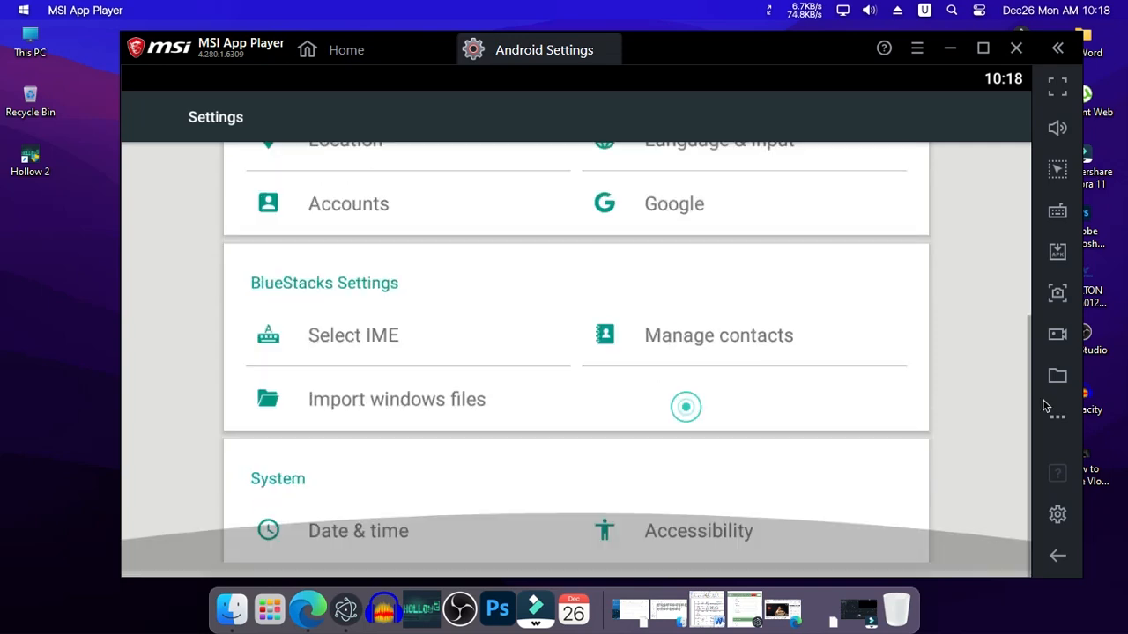
Open the Windows file import from Android Settings, cancel the file selection and close Android Settings
{"action": "left_click", "coordinate": [416, 416]}
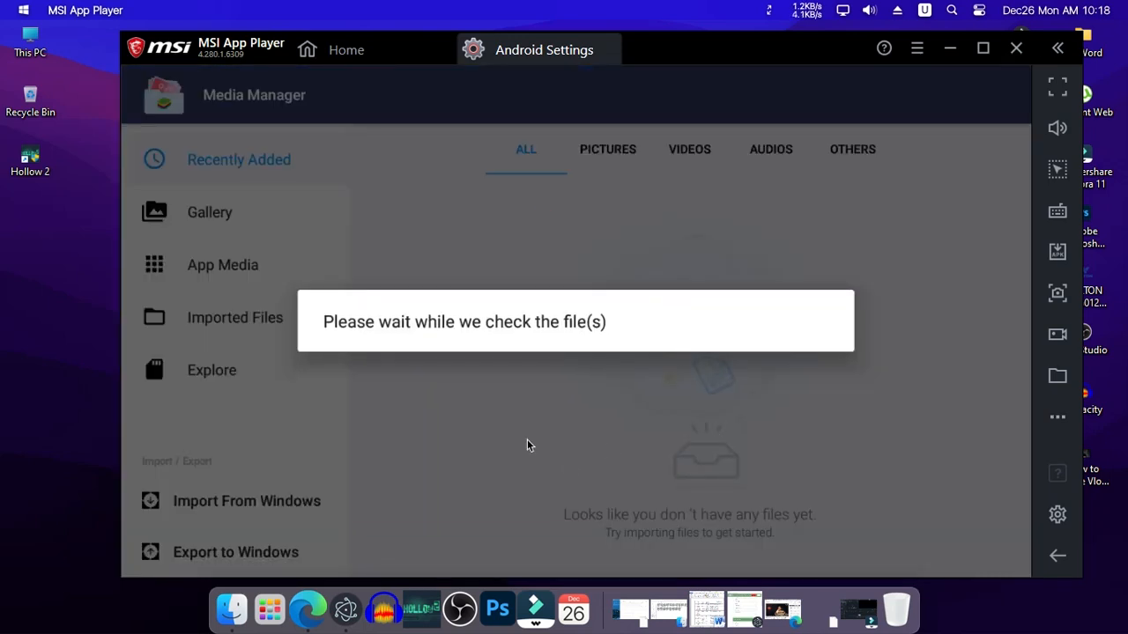
{"action": "left_click", "coordinate": [527, 439]}
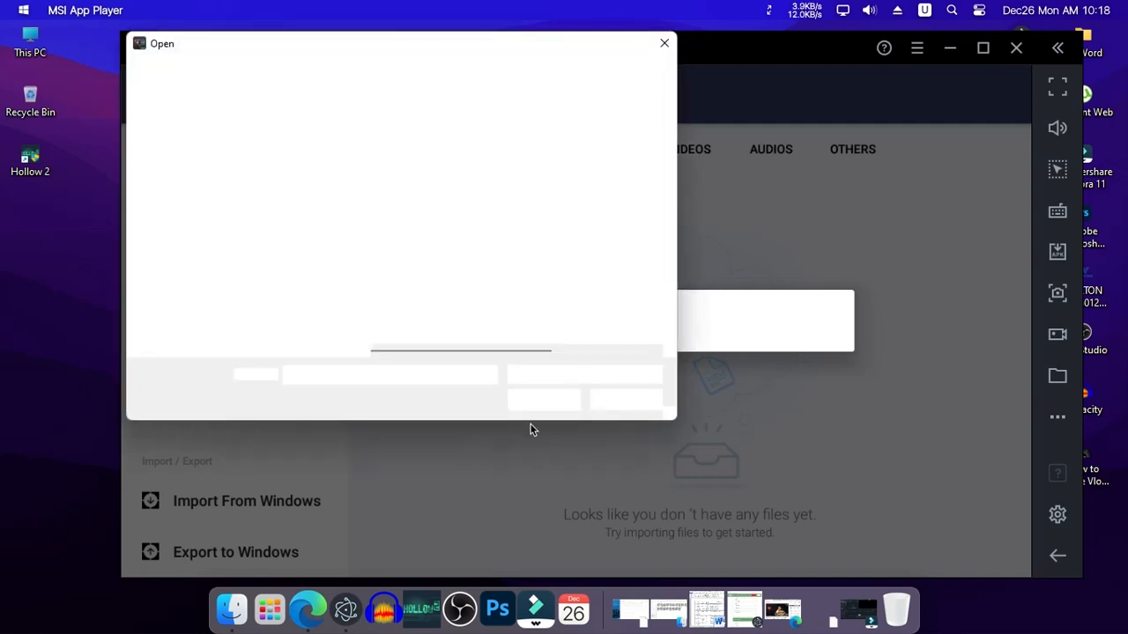
{"action": "left_click", "coordinate": [617, 403]}
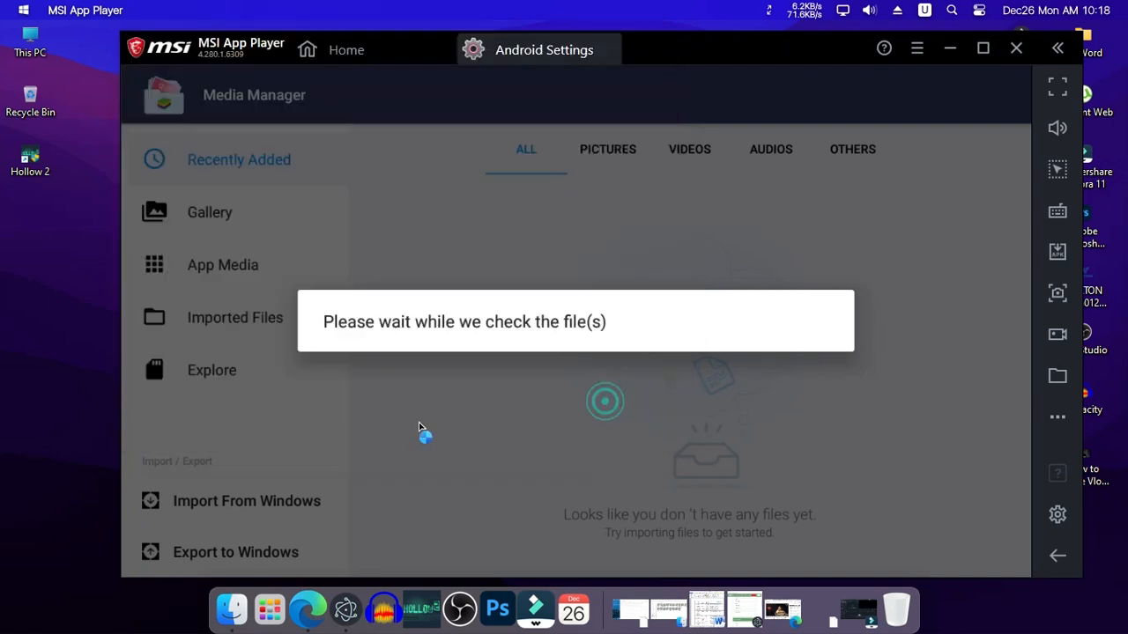
{"action": "left_click", "coordinate": [720, 495]}
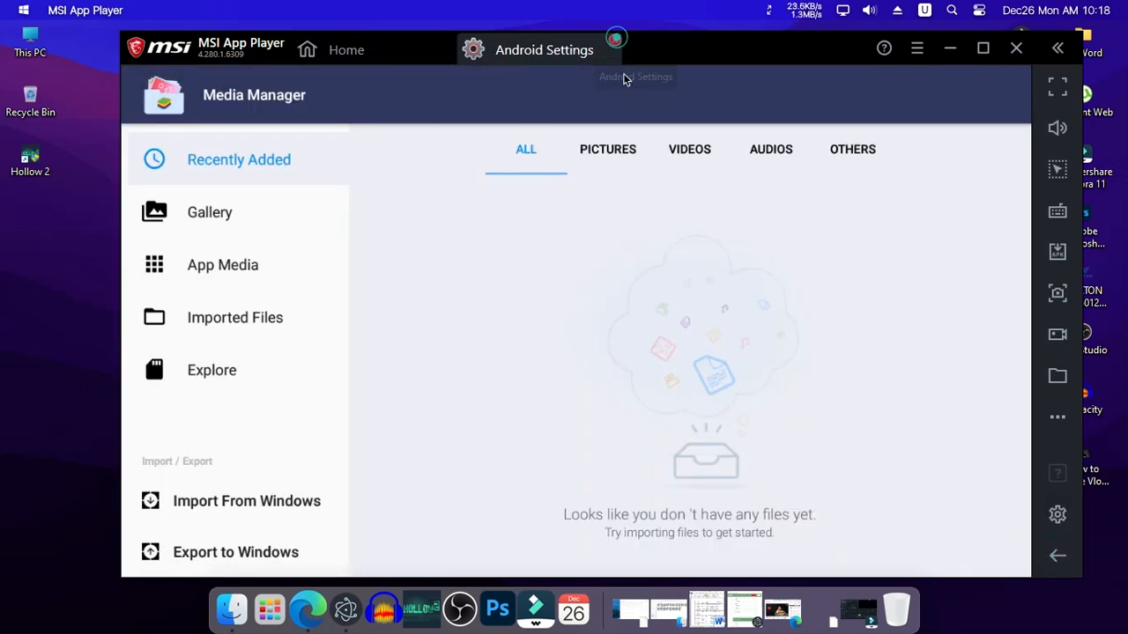
{"action": "left_click", "coordinate": [614, 43]}
{"action": "left_click", "coordinate": [55, 297]}
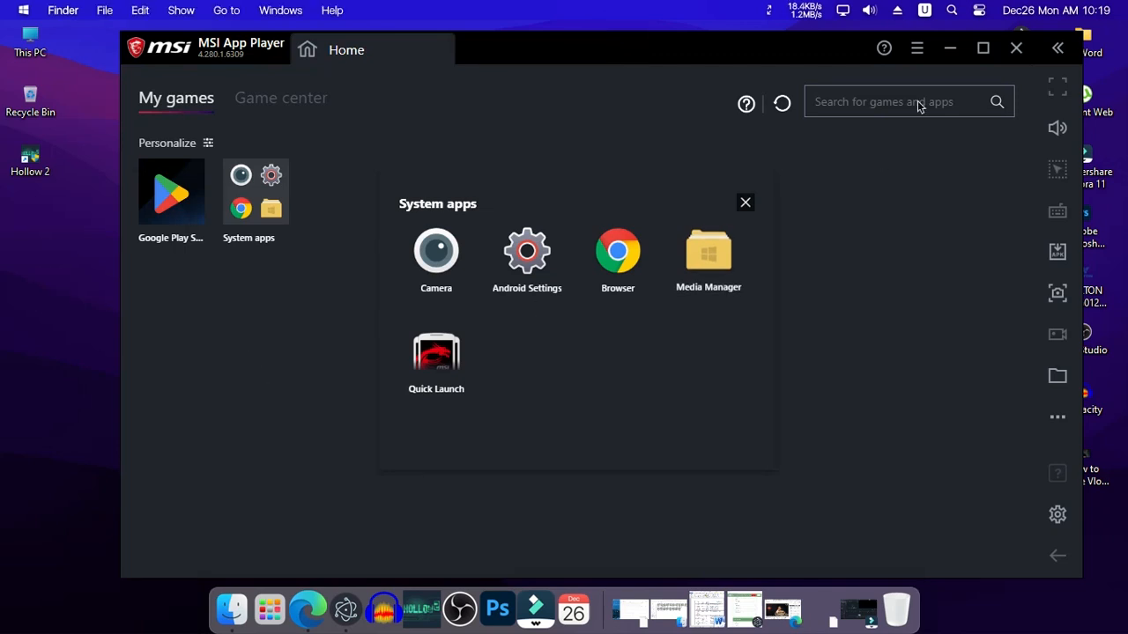
Look at the drives of This PC in File Explorer and return to MSI App Player through its desktop shortcut
{"action": "left_click", "coordinate": [943, 50]}
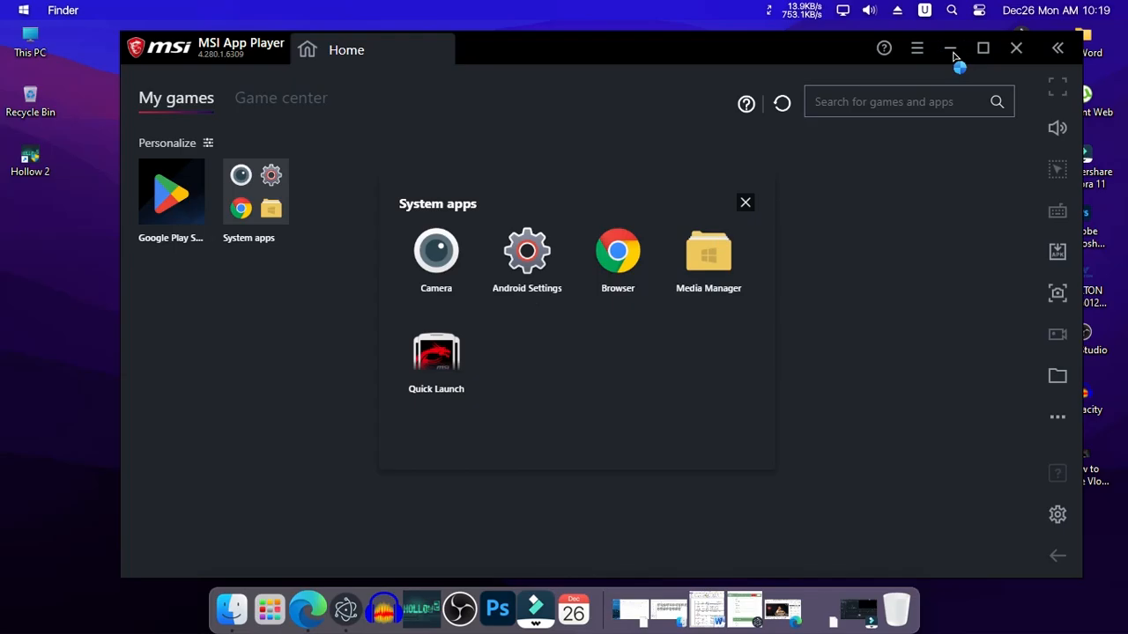
{"action": "key", "text": "super+e"}
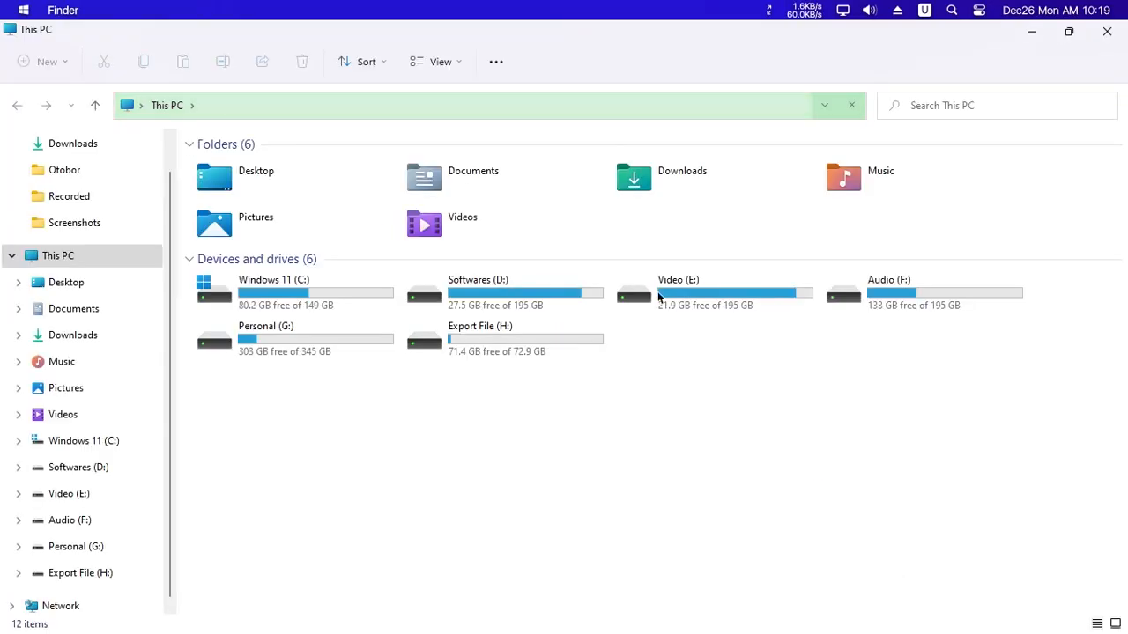
{"action": "left_click", "coordinate": [1036, 33]}
{"action": "double_click", "coordinate": [589, 167]}
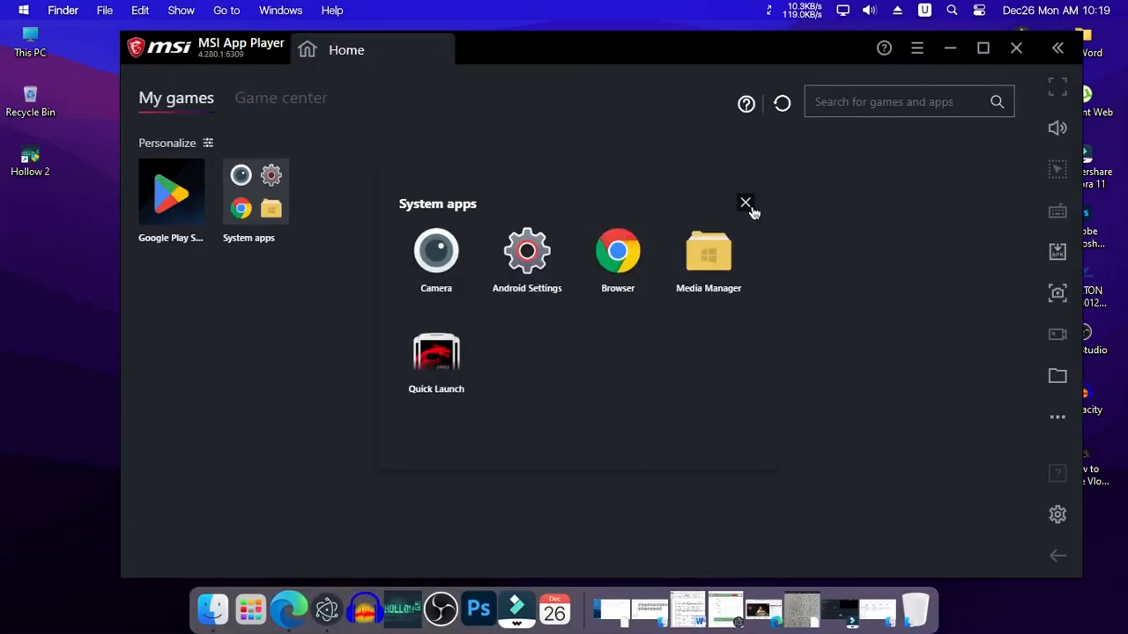
Close and reopen the System apps folder and launch Media Manager from it
{"action": "left_click", "coordinate": [744, 203]}
{"action": "left_click", "coordinate": [242, 189]}
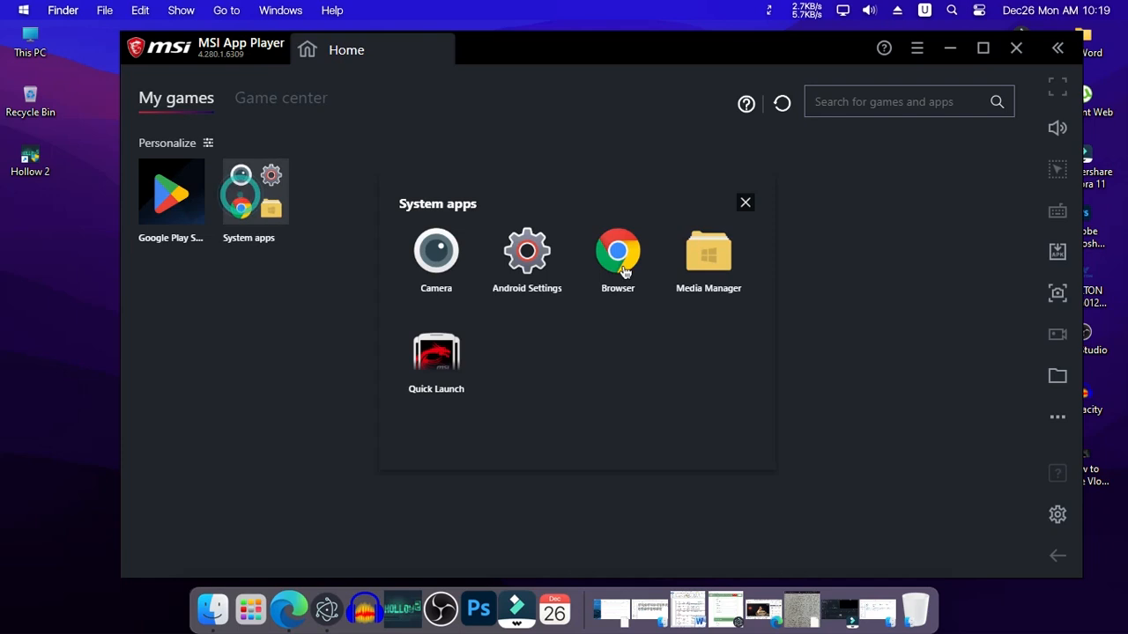
{"action": "left_click", "coordinate": [705, 263]}
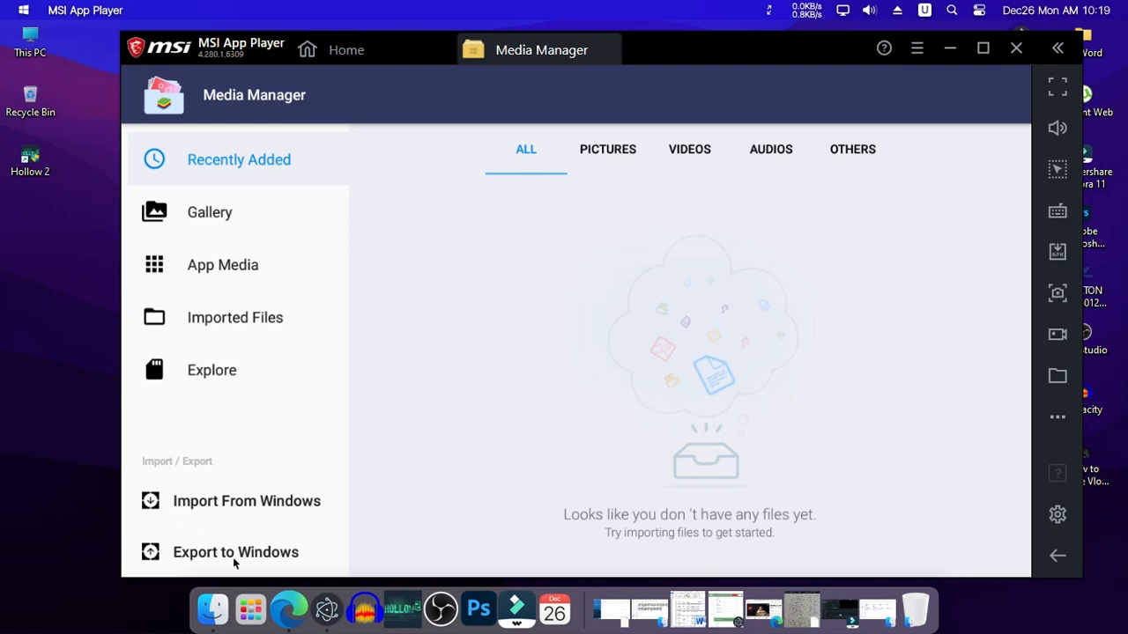
Import the image IMG_20211028_151723 from the "bahis ulo Photos" folder on Audio (F:) into Media Manager
{"action": "left_click", "coordinate": [289, 504]}
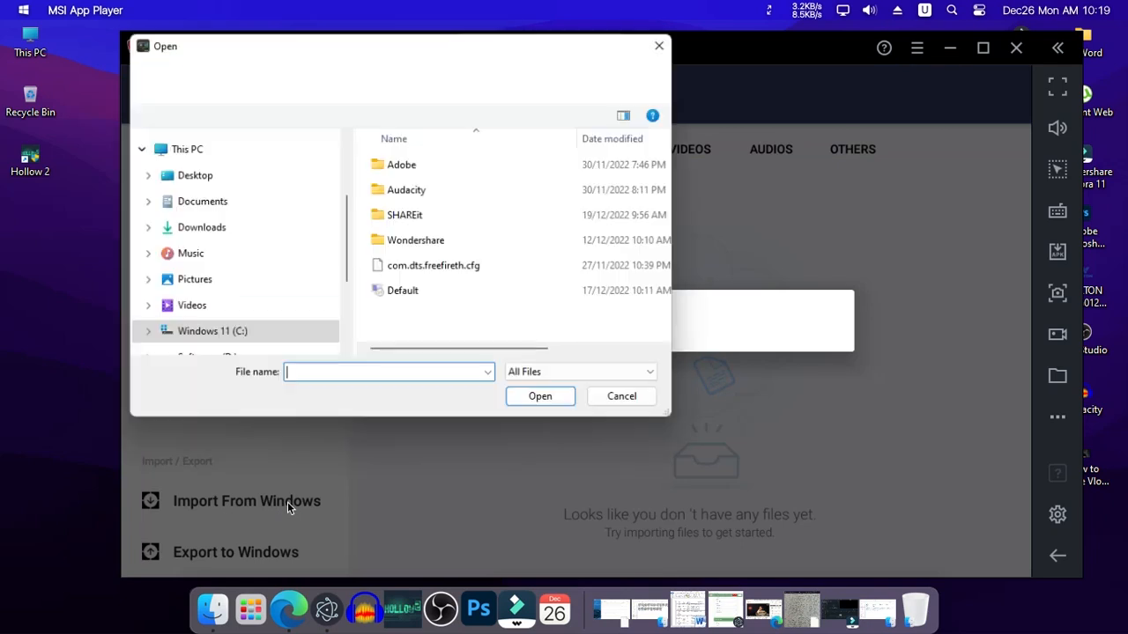
{"action": "scroll", "coordinate": [277, 302], "scroll_direction": "down", "scroll_amount": 2}
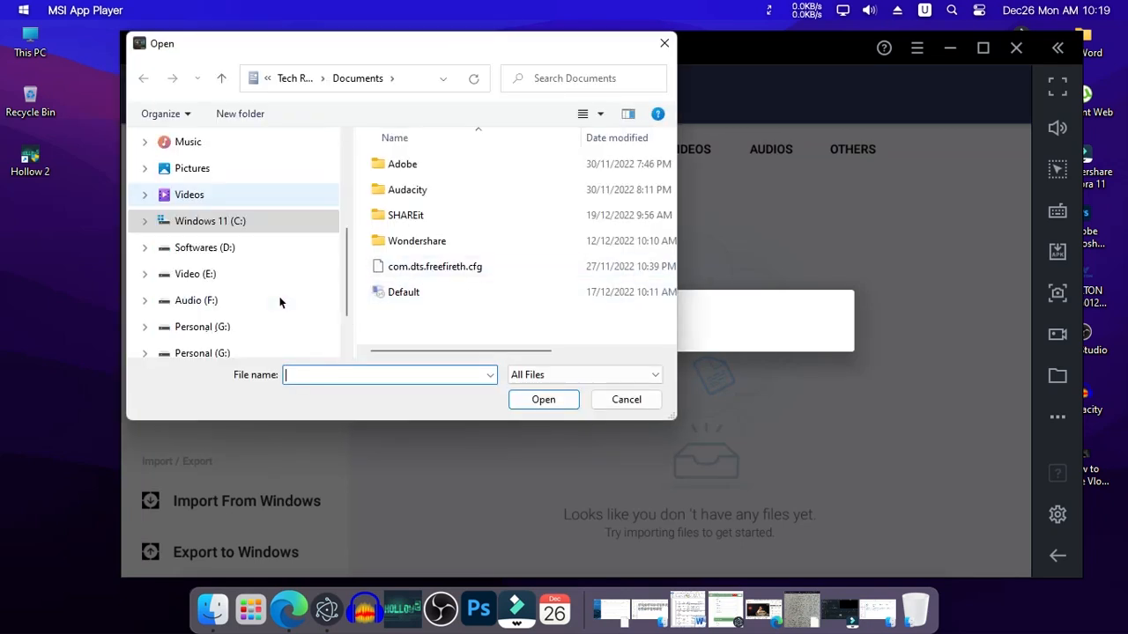
{"action": "left_click", "coordinate": [227, 275]}
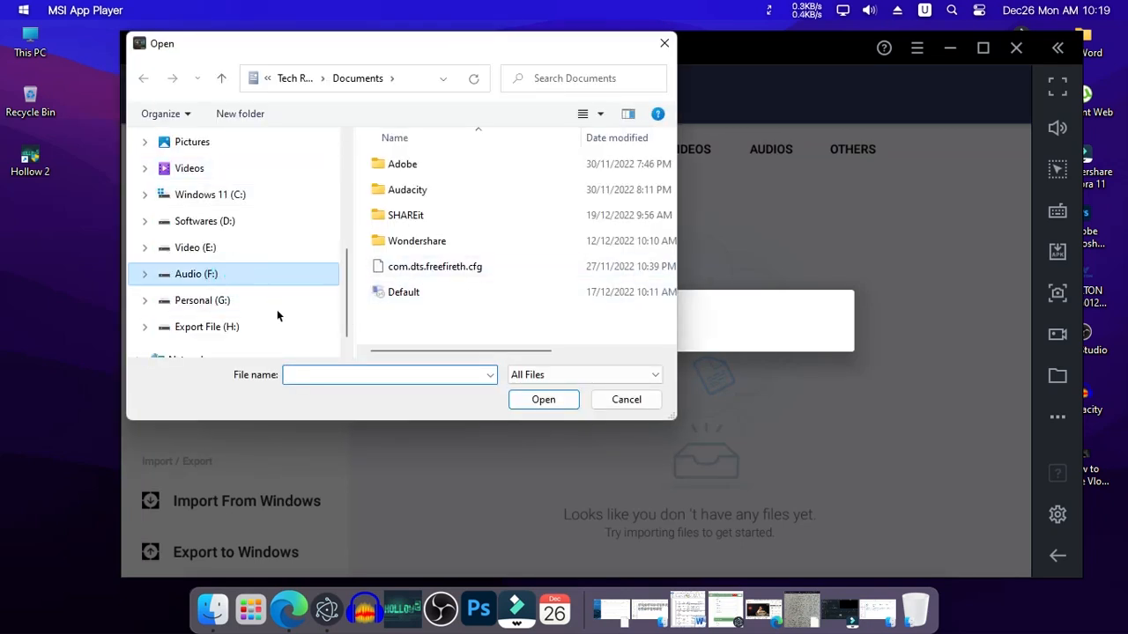
{"action": "double_click", "coordinate": [438, 297]}
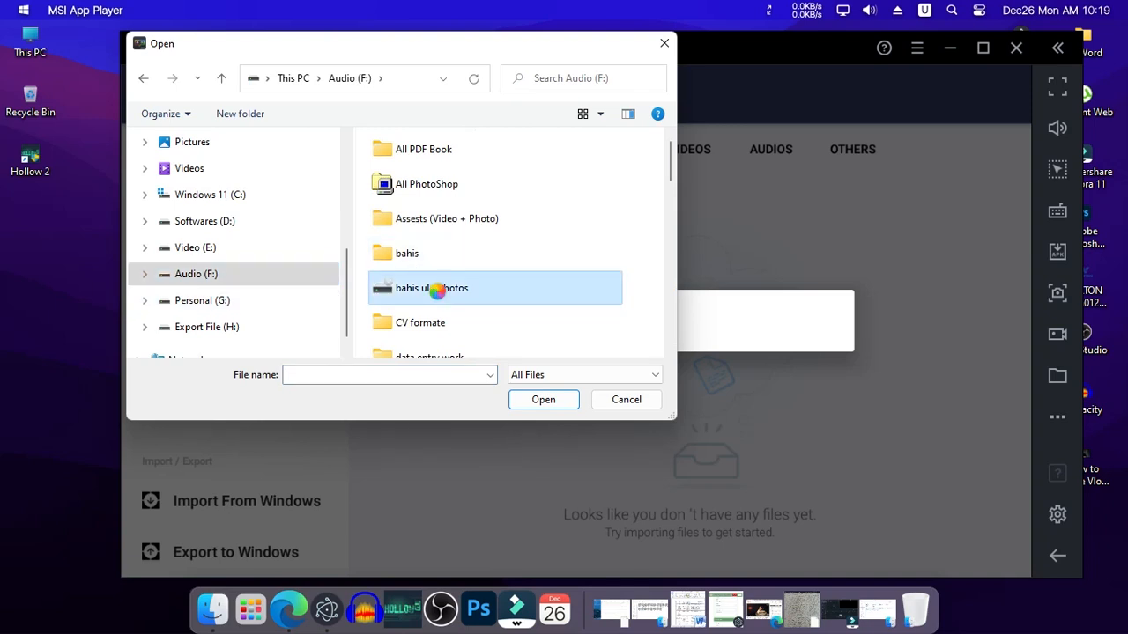
{"action": "left_click", "coordinate": [419, 232]}
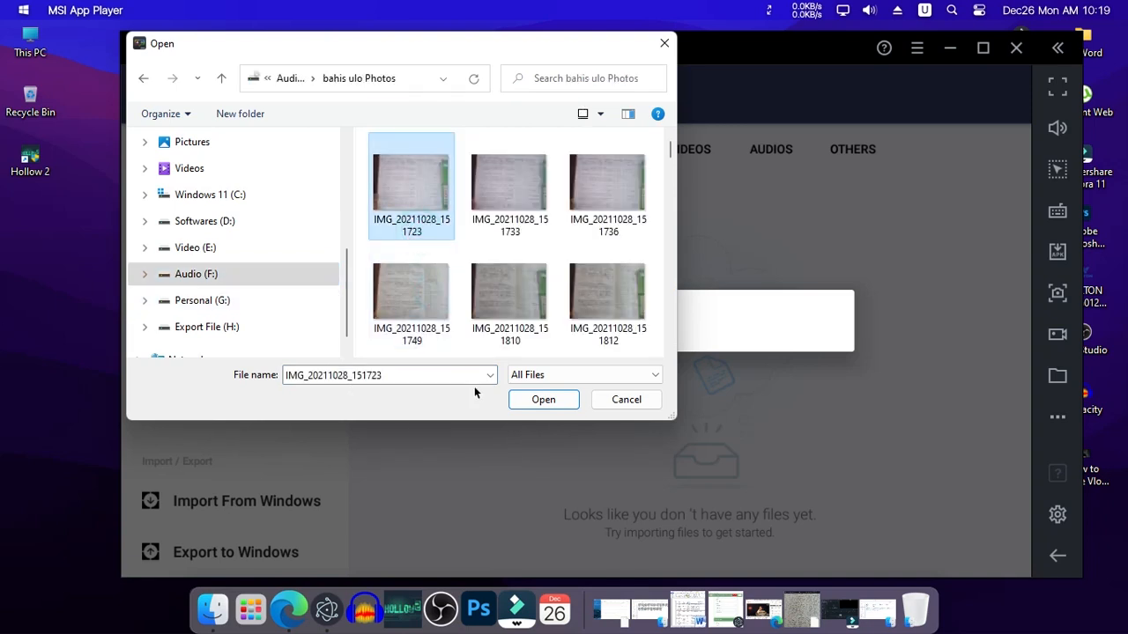
{"action": "left_click", "coordinate": [519, 399]}
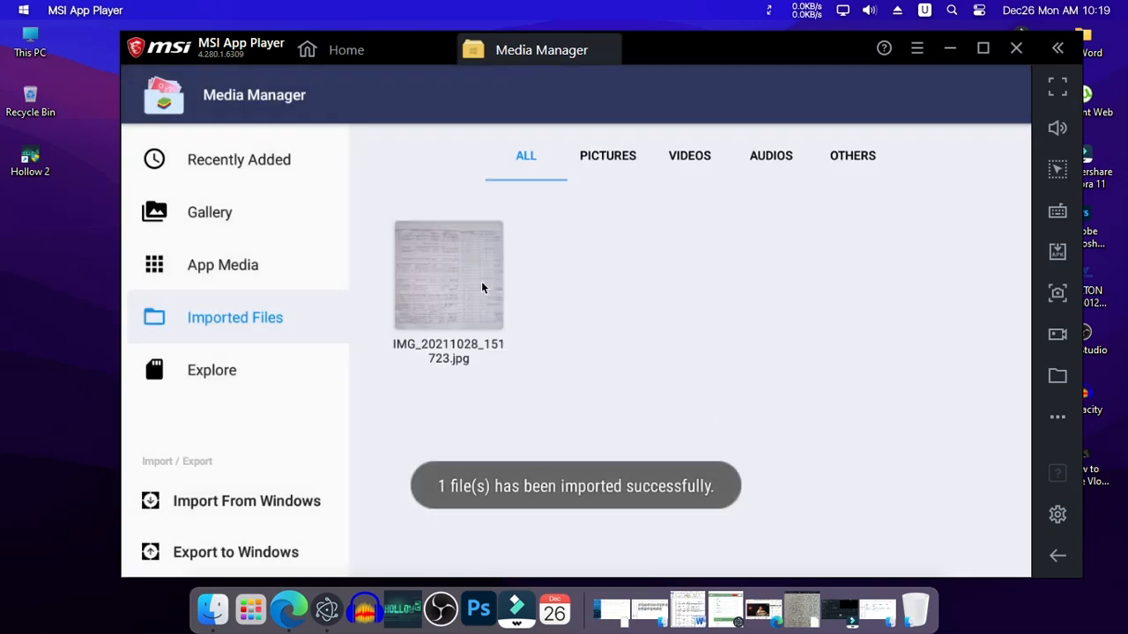
View the imported image IMG_20211028_151723.jpg at full size and close the preview
{"action": "left_click", "coordinate": [481, 282]}
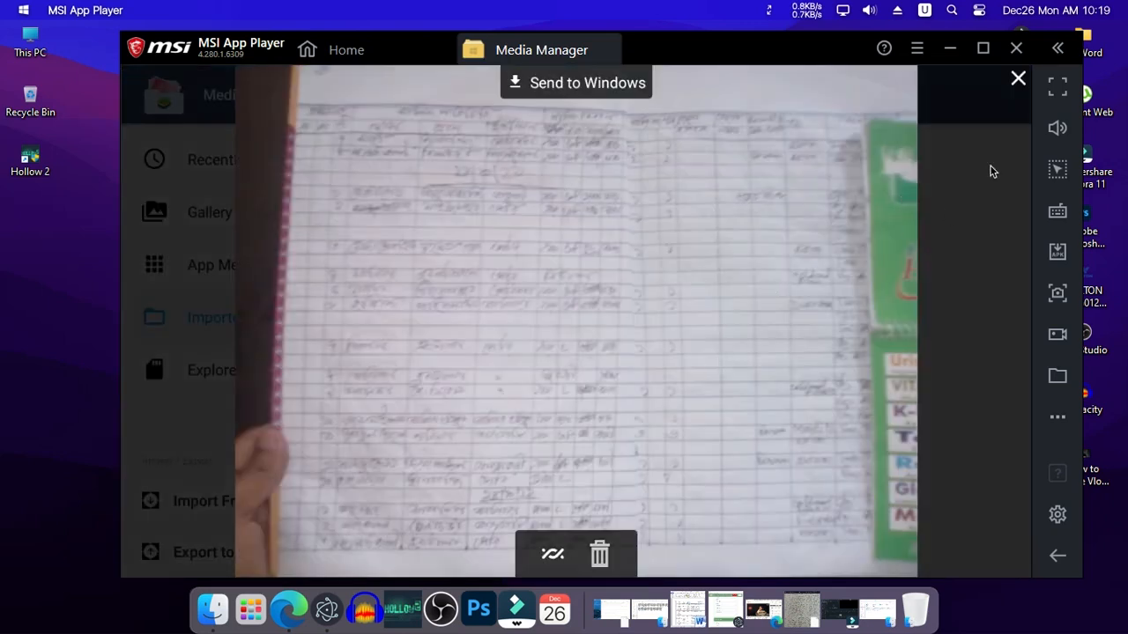
{"action": "left_click", "coordinate": [1018, 81]}
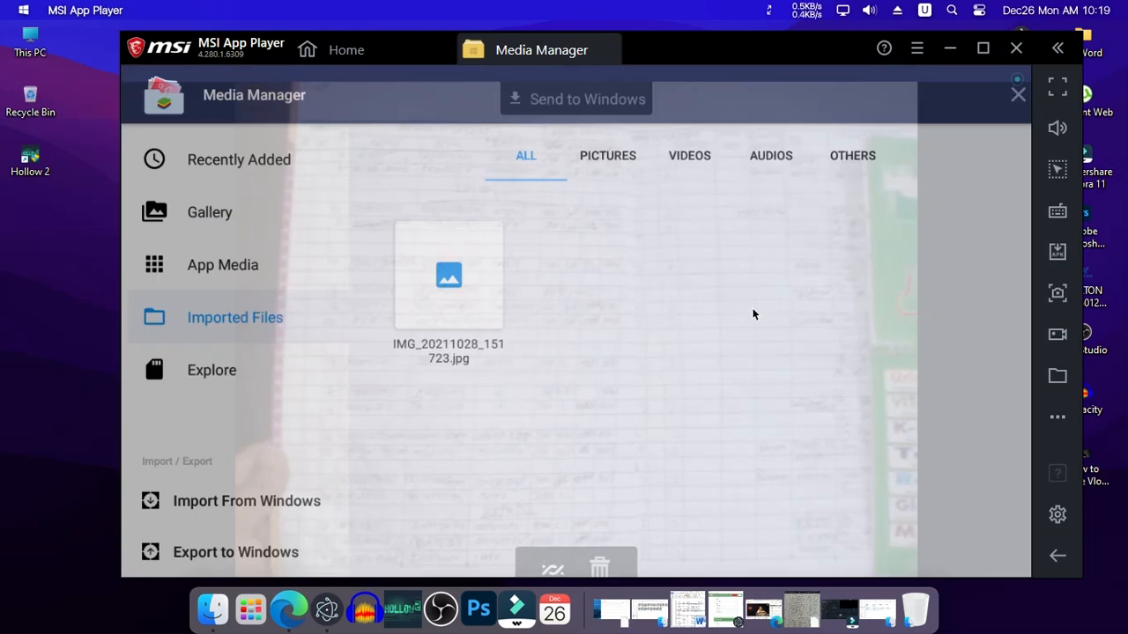
Select the imported image IMG_20211028_151723.jpg for export to Windows and cancel saving the file
{"action": "left_click", "coordinate": [248, 552]}
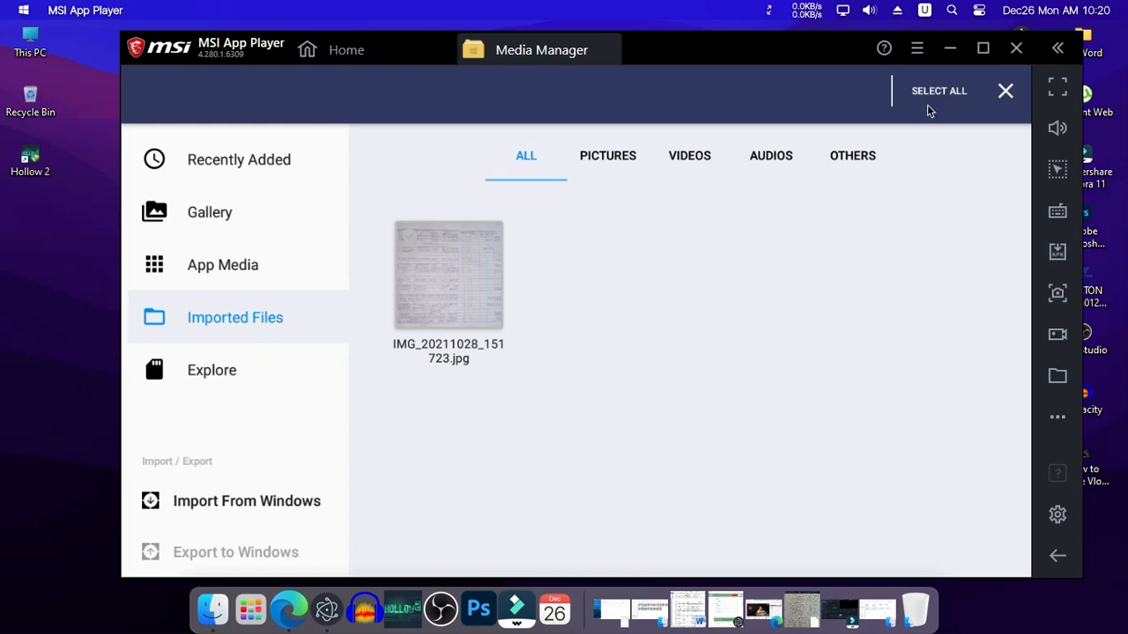
{"action": "left_click", "coordinate": [489, 297]}
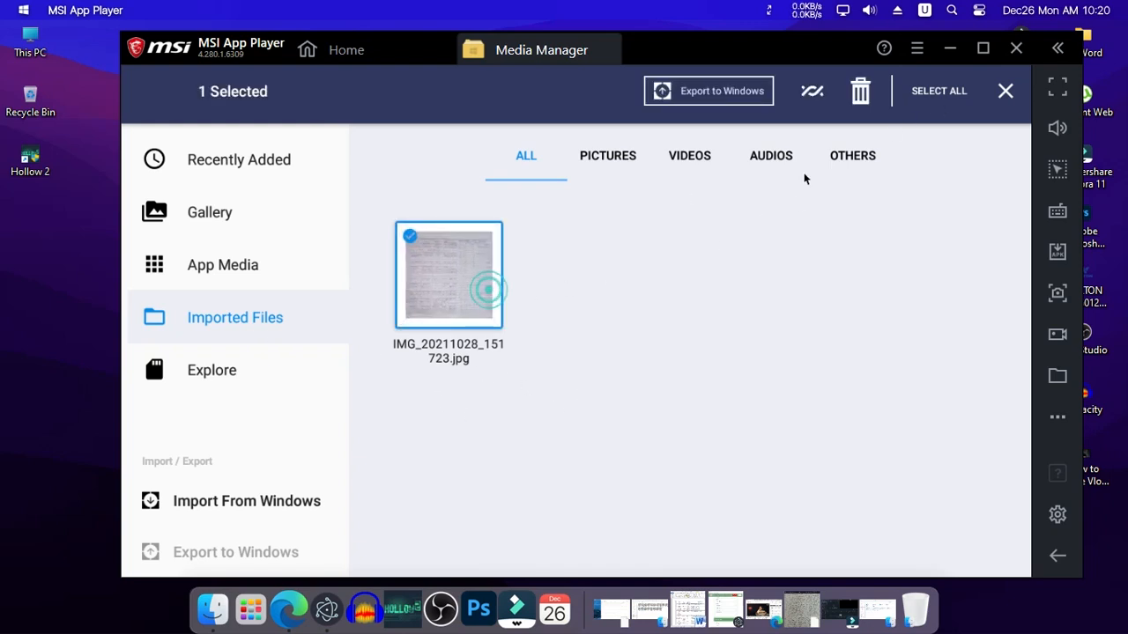
{"action": "left_click", "coordinate": [751, 92]}
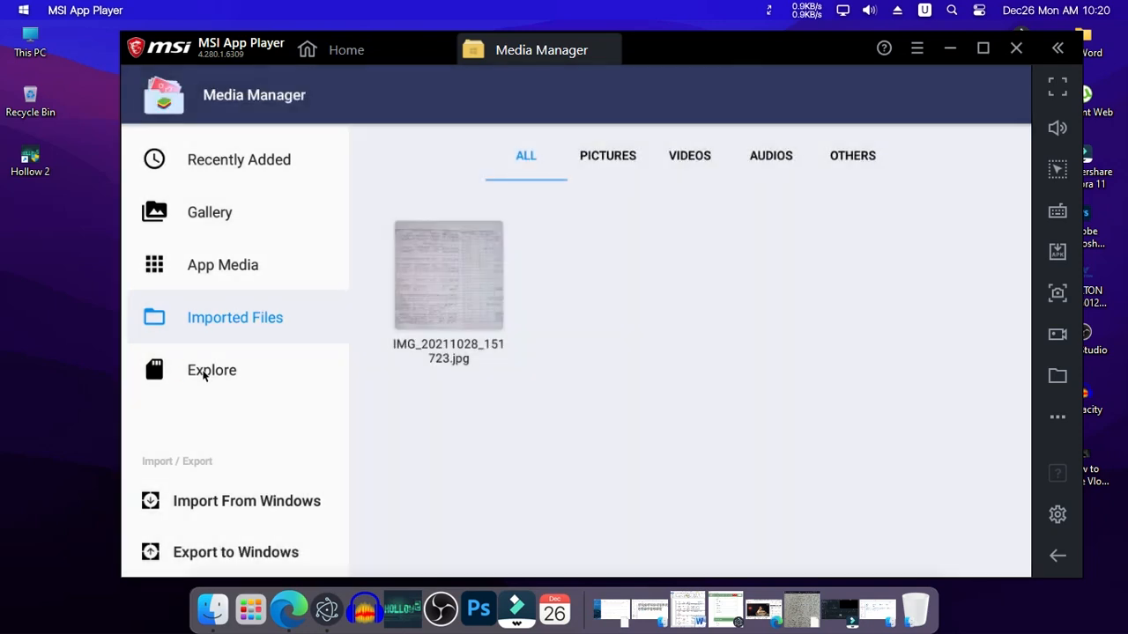
{"action": "left_click", "coordinate": [617, 400]}
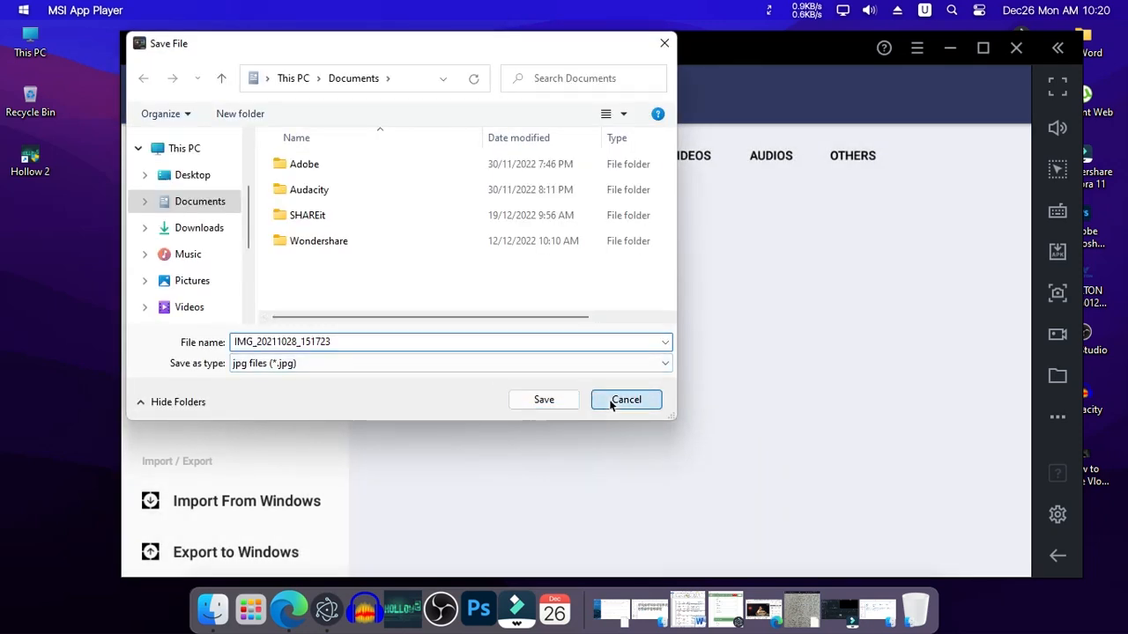
Exit Media Manager and the System apps folder, and look at the Game center before returning to My games
{"action": "left_click", "coordinate": [1058, 555]}
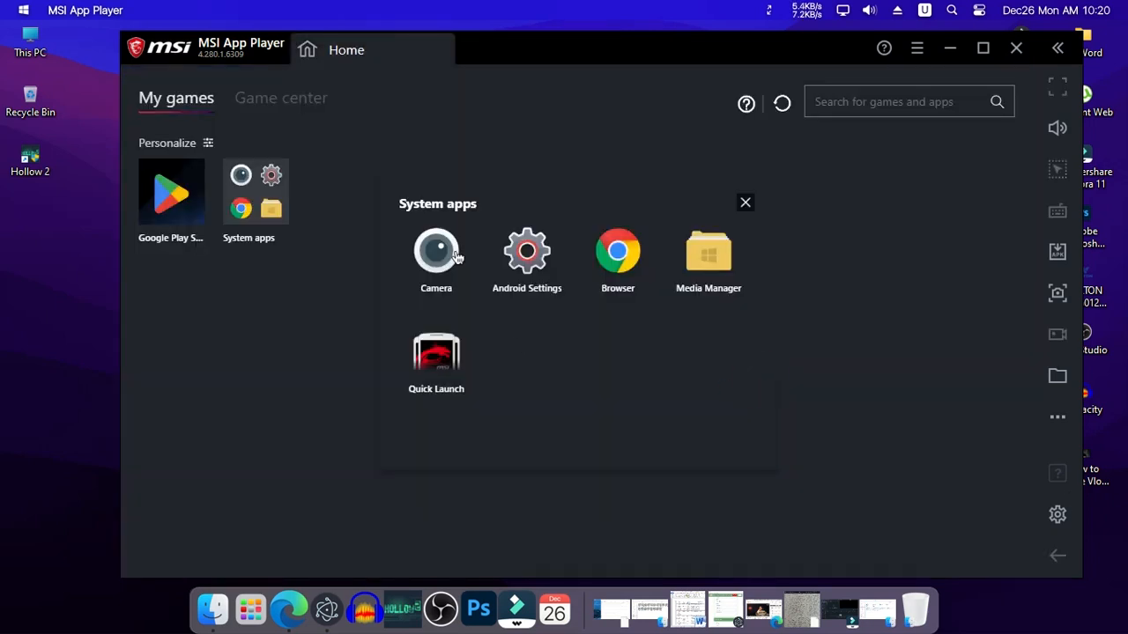
{"action": "left_click", "coordinate": [745, 202]}
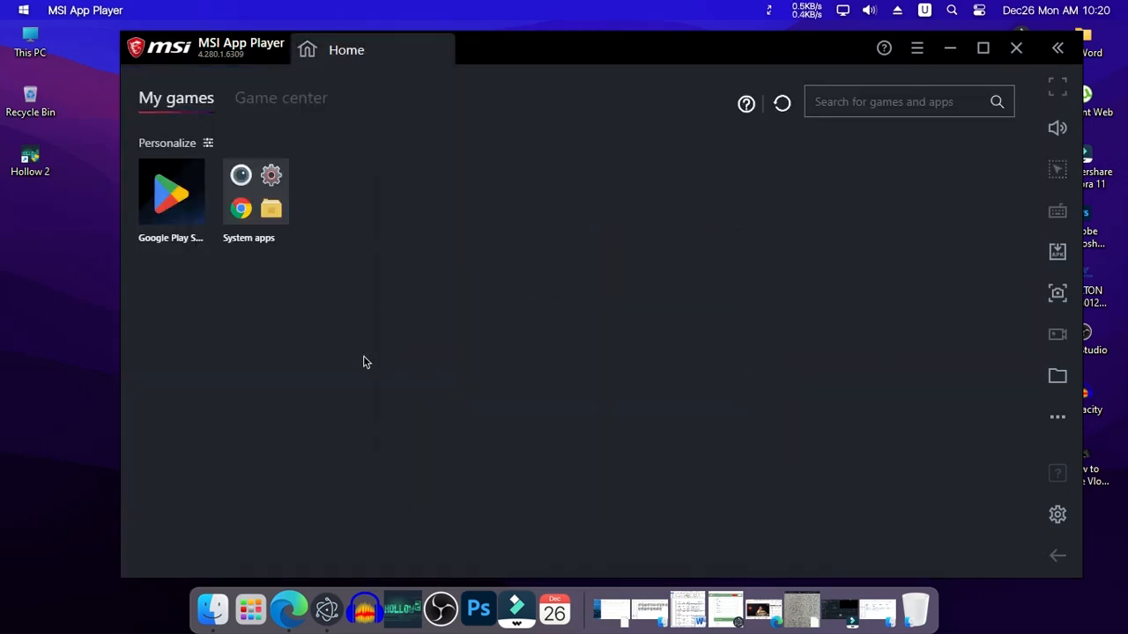
{"action": "left_click", "coordinate": [274, 108]}
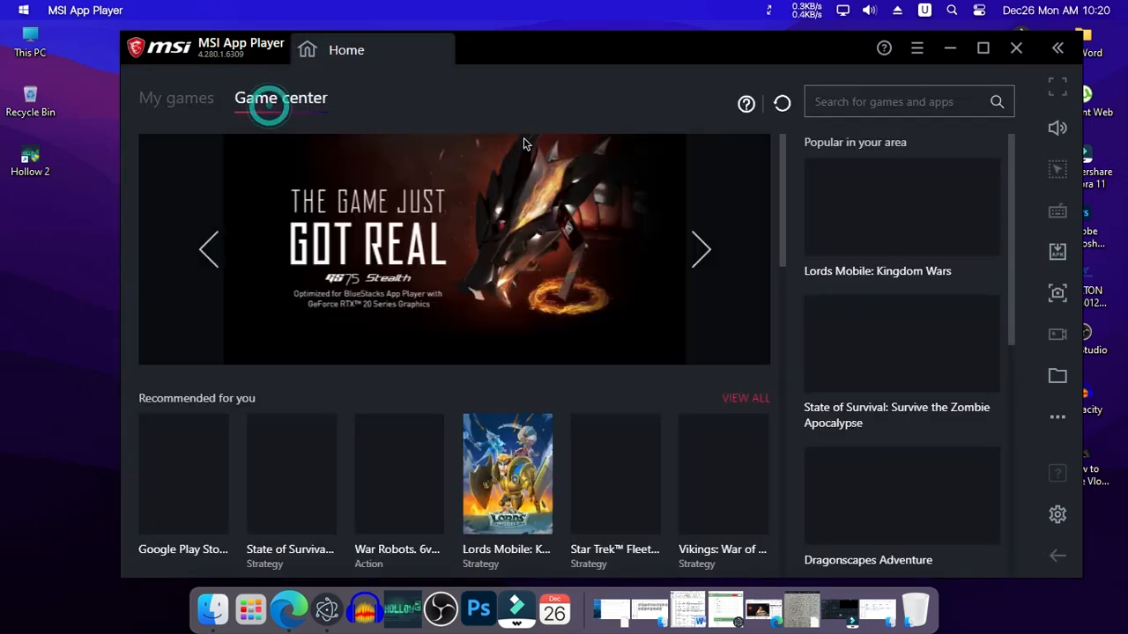
{"action": "left_click", "coordinate": [196, 104]}
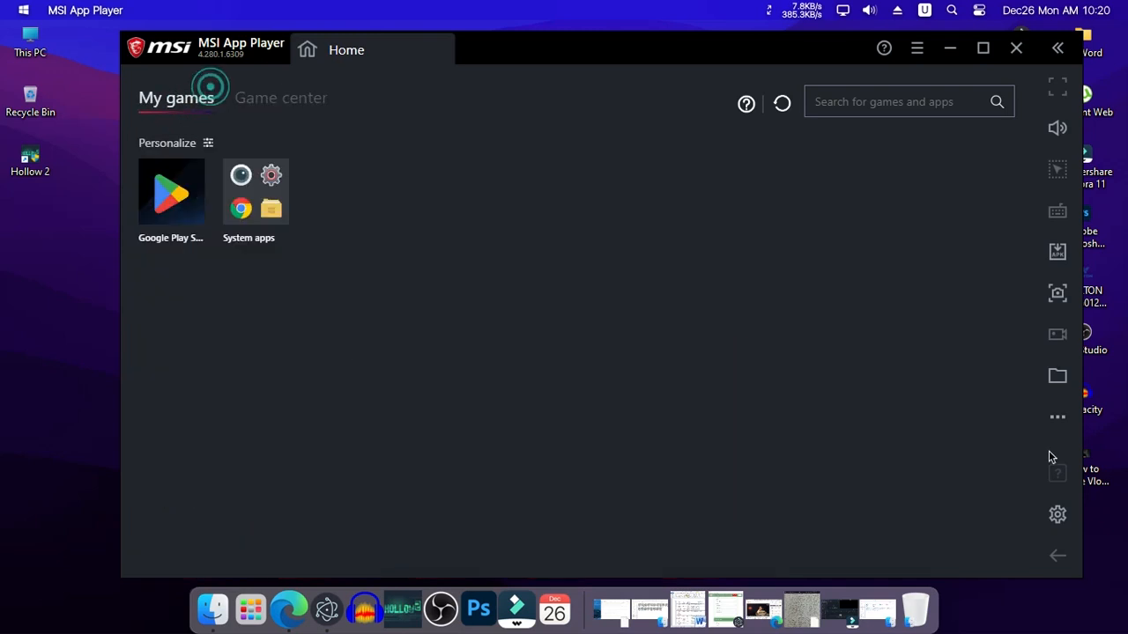
Look through the player's settings categories, including Engine, Device and Display, and close Settings without changing anything
{"action": "left_click", "coordinate": [1058, 511]}
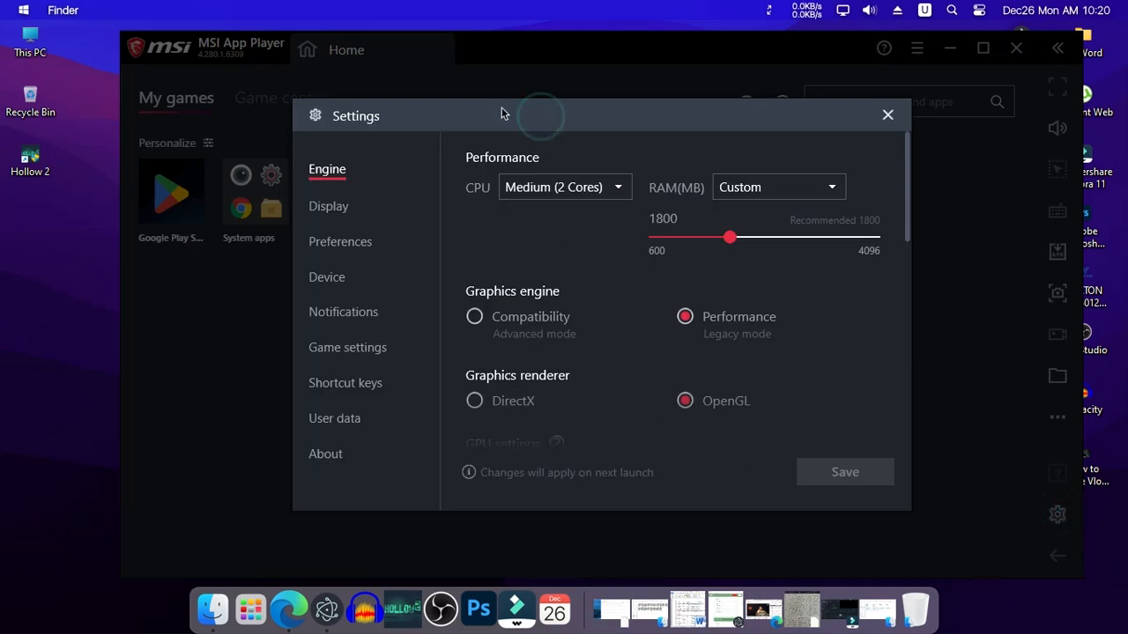
{"action": "left_click", "coordinate": [362, 346]}
{"action": "left_click", "coordinate": [355, 388]}
{"action": "left_click", "coordinate": [348, 441]}
{"action": "left_click", "coordinate": [337, 389]}
{"action": "left_click", "coordinate": [336, 348]}
{"action": "left_click", "coordinate": [334, 301]}
{"action": "left_click", "coordinate": [331, 278]}
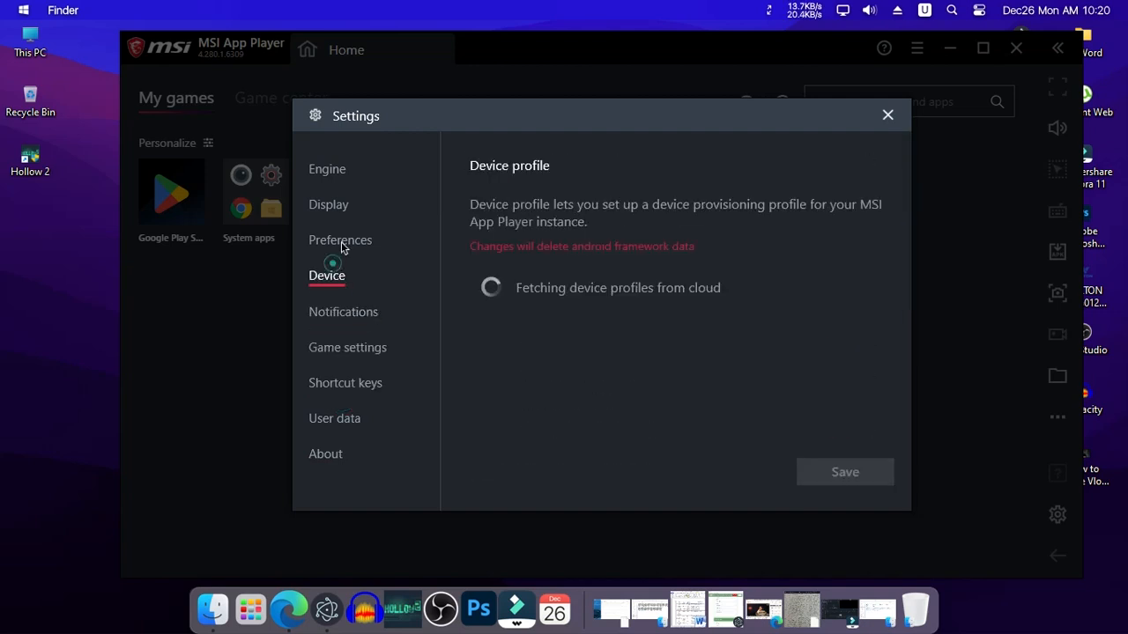
{"action": "left_click", "coordinate": [342, 208]}
{"action": "left_click", "coordinate": [349, 233]}
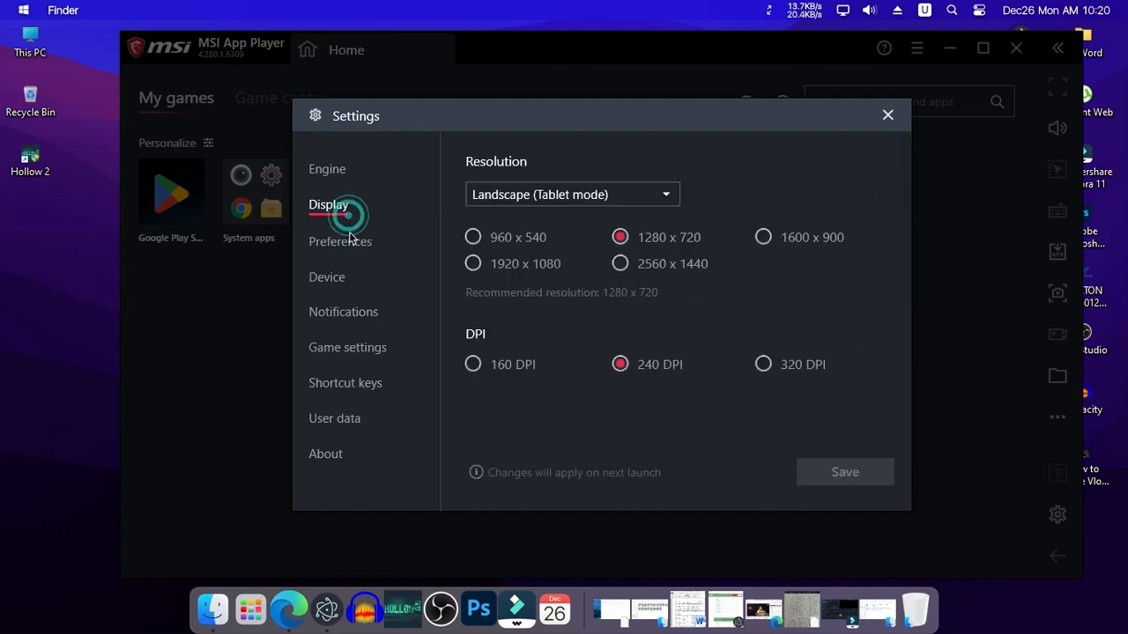
{"action": "left_click", "coordinate": [888, 115]}
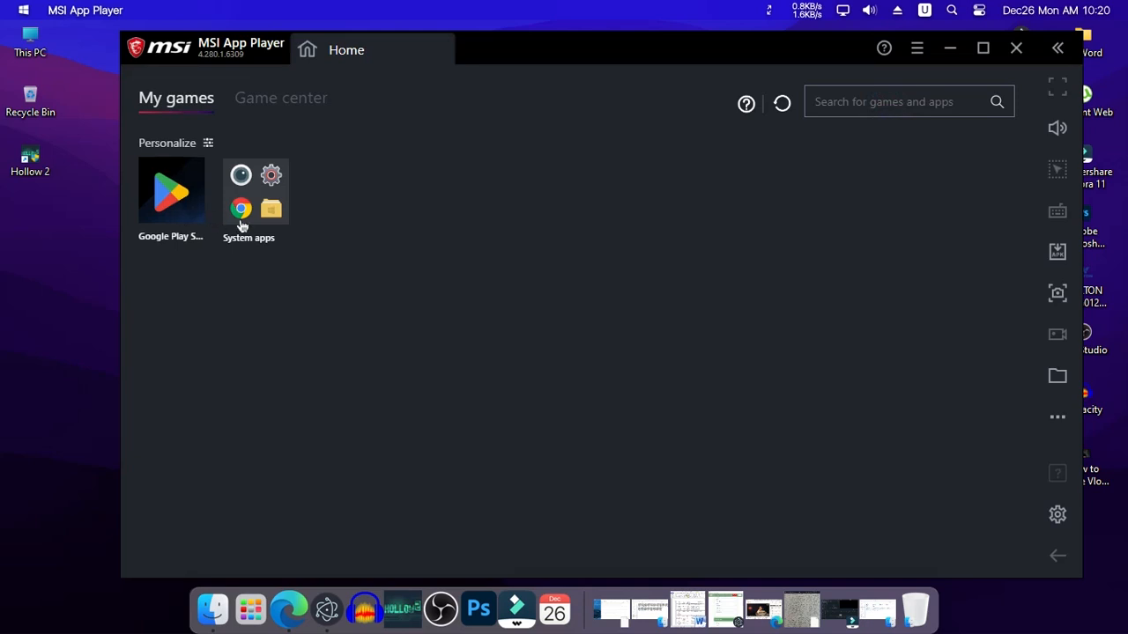